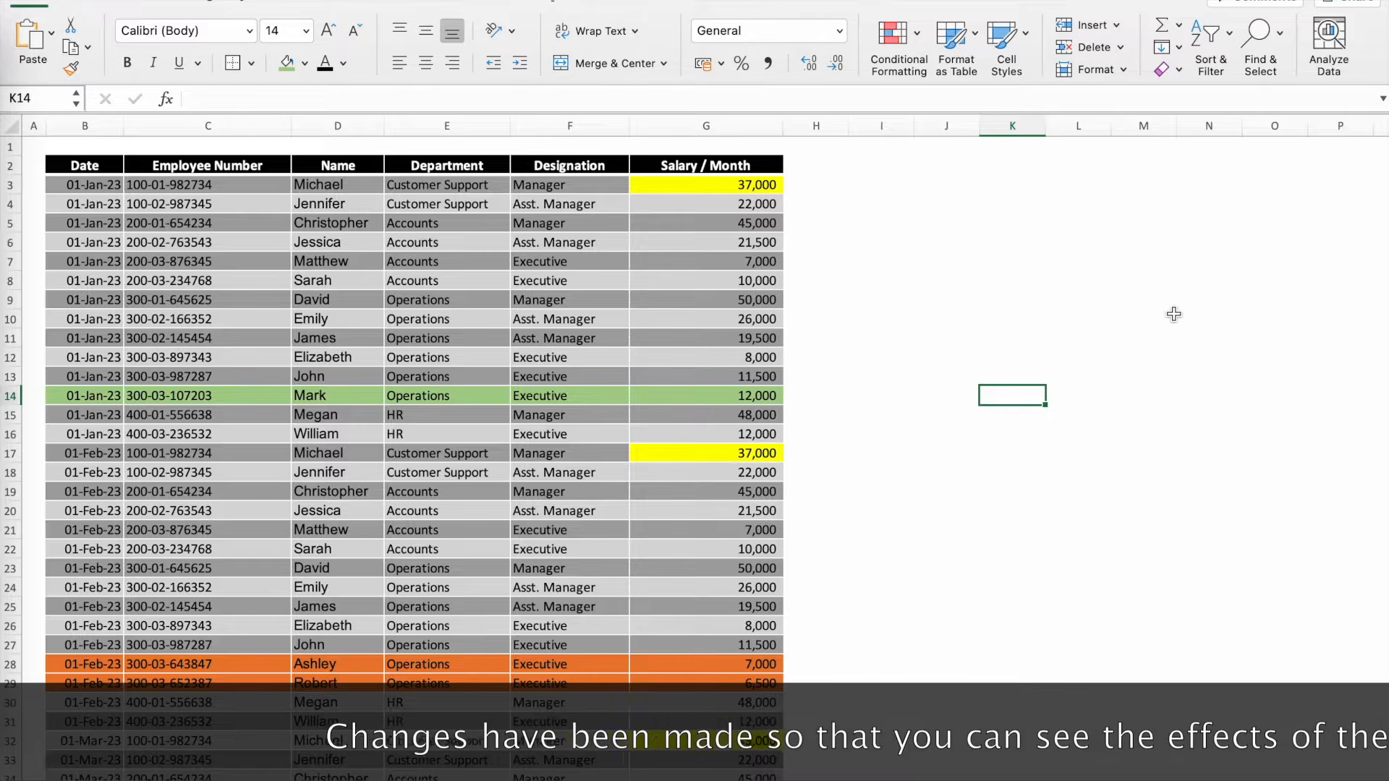
Select the whole monthly salary table on the Monthly sheet, including its headers, and start creating a PivotTable from it.
scroll(1174, 311, "down", 1)
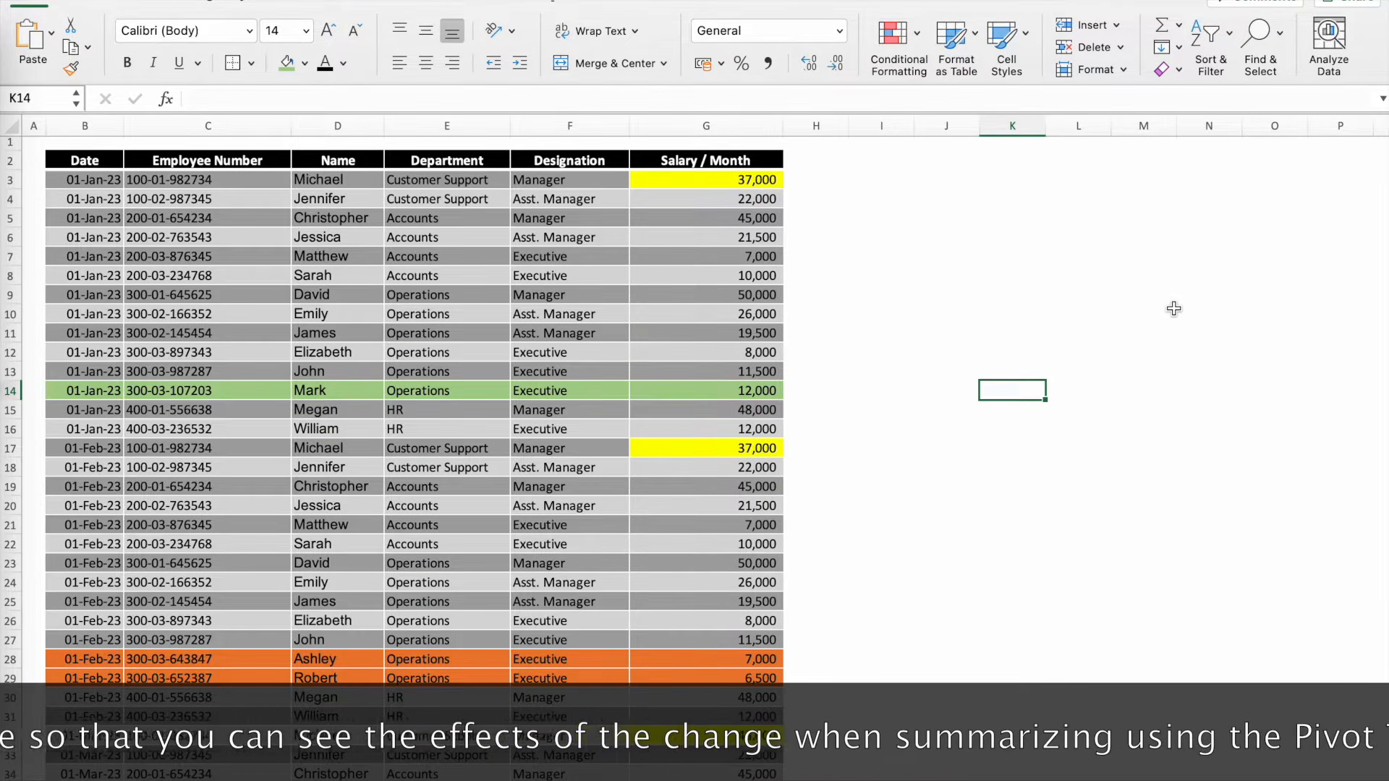
scroll(1173, 308, "down", 2)
scroll(1173, 309, "down", 5)
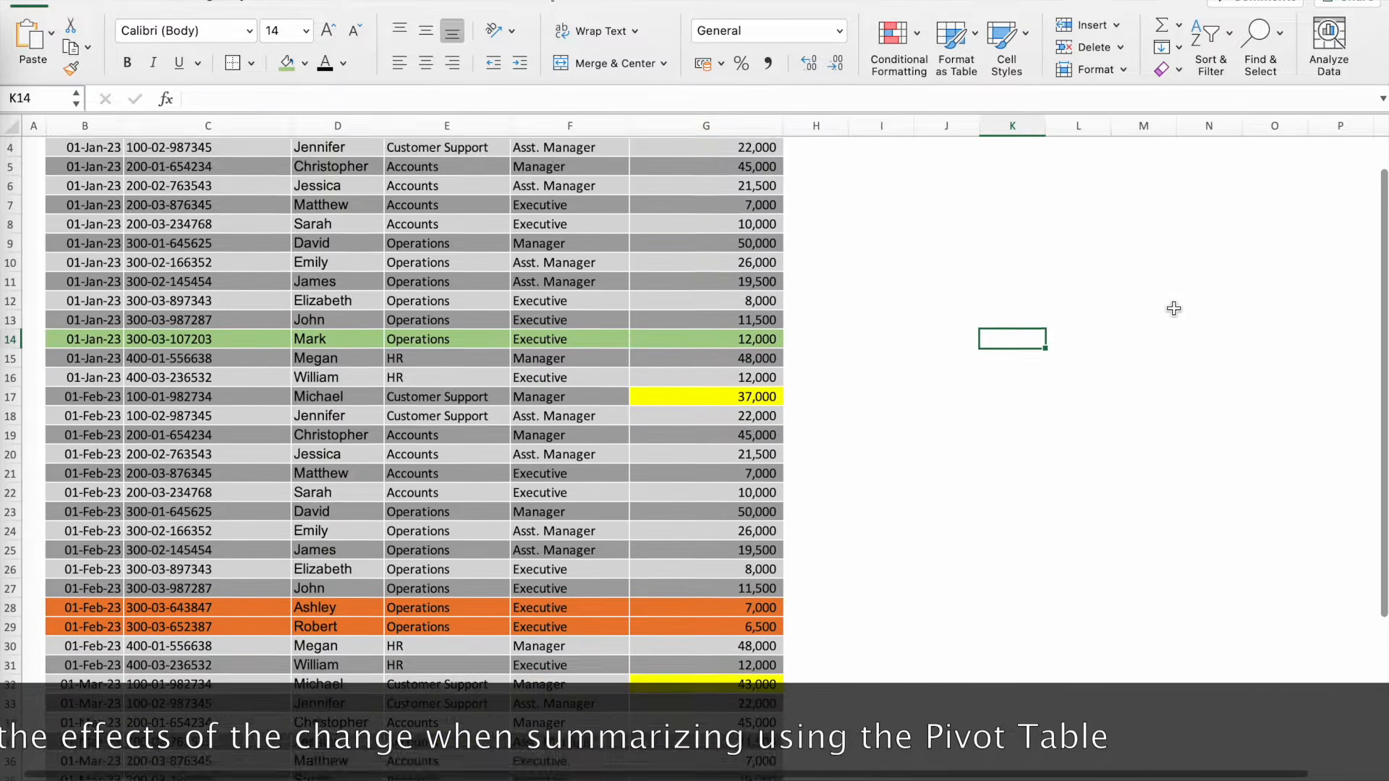
scroll(1173, 309, "down", 3)
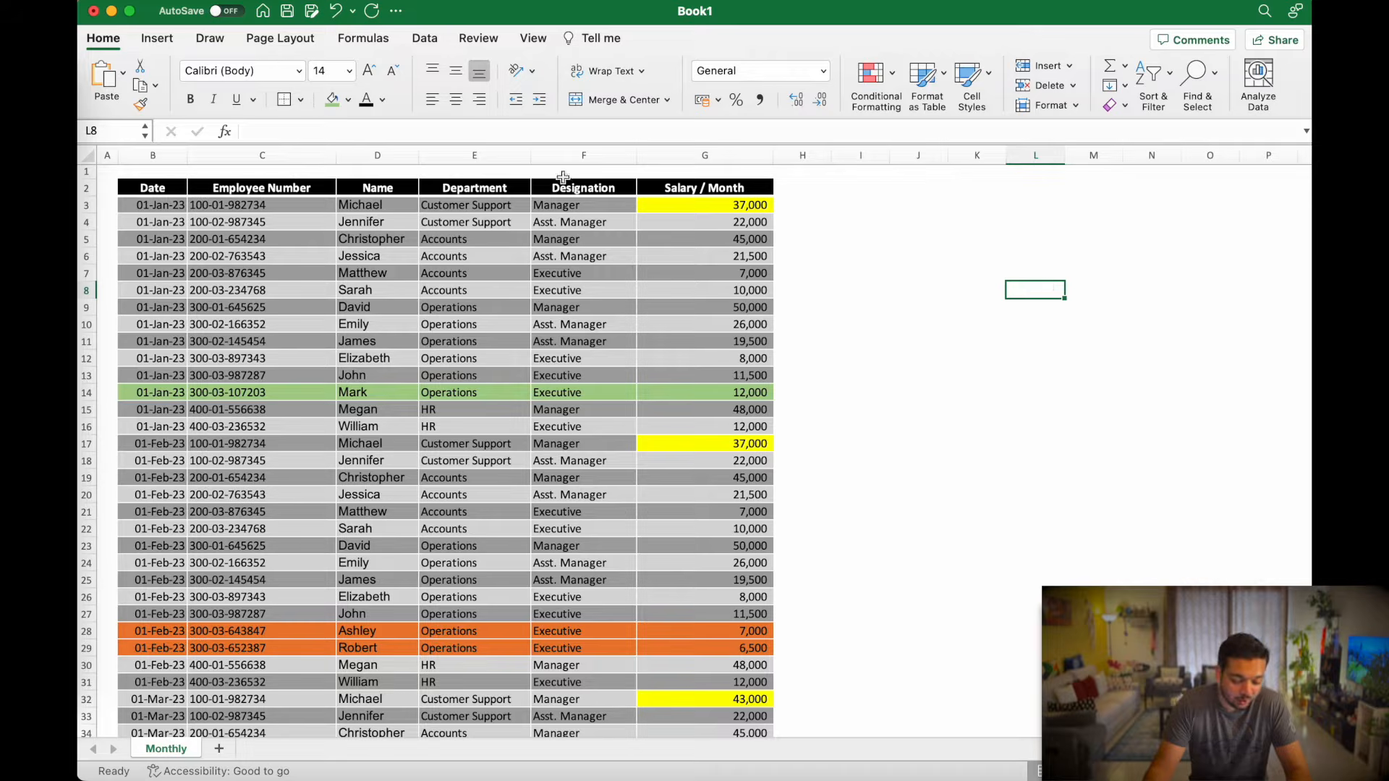
left_click_drag(147, 188, 713, 697)
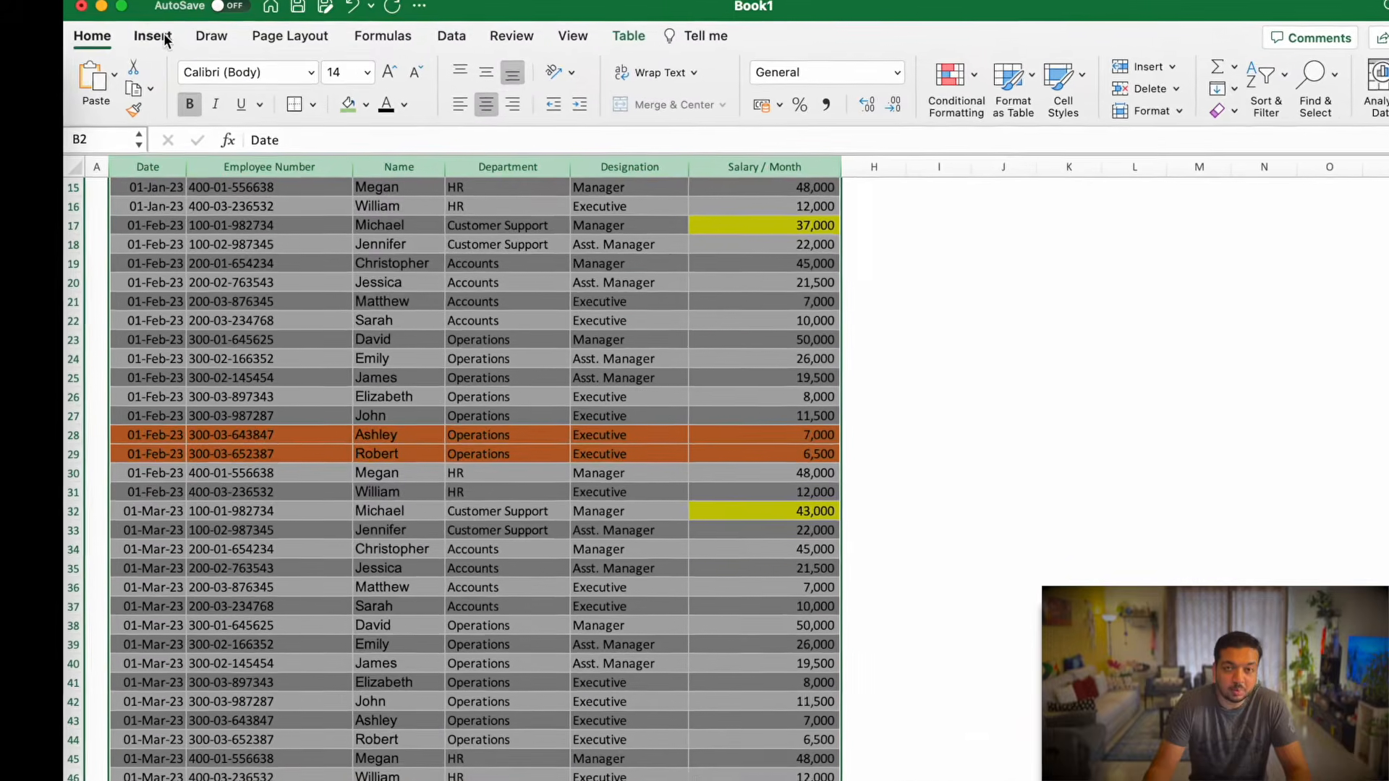
left_click(167, 39)
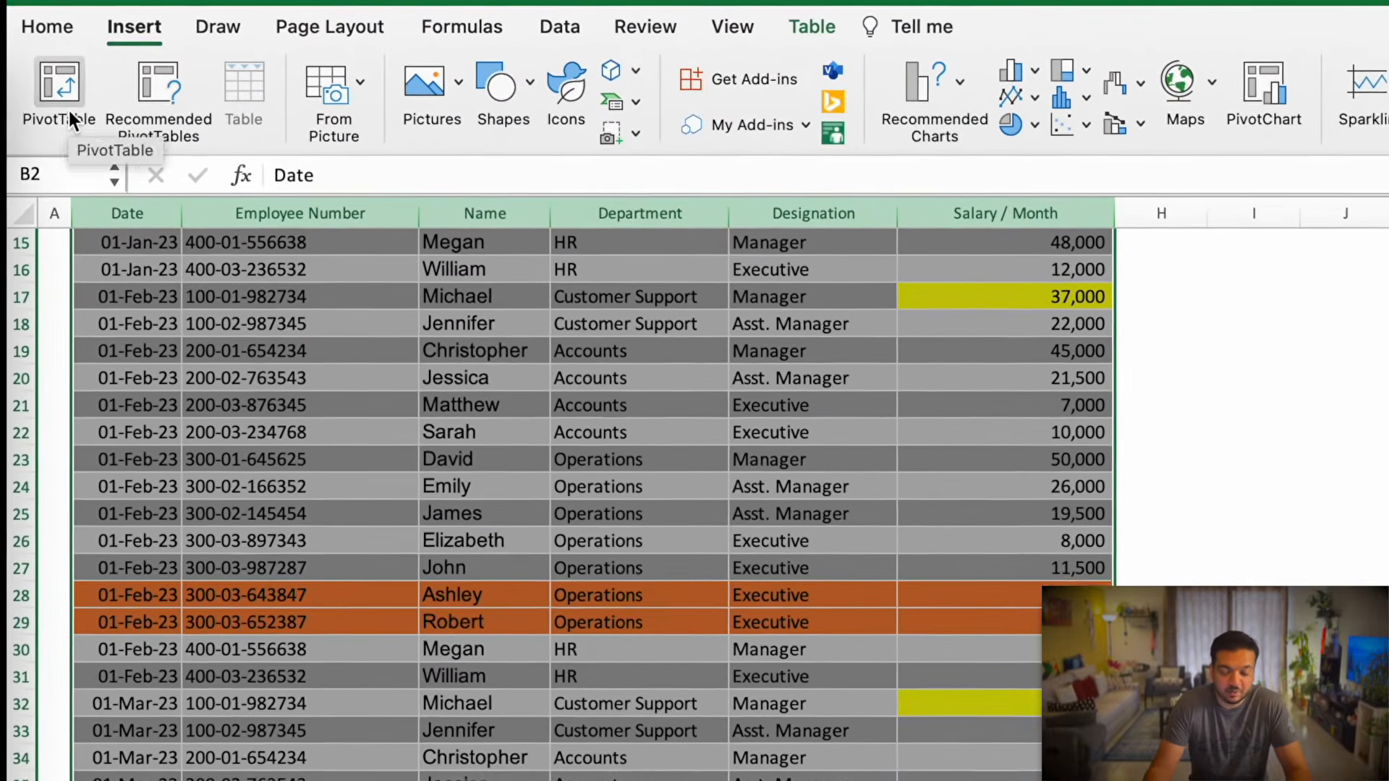
left_click(68, 107)
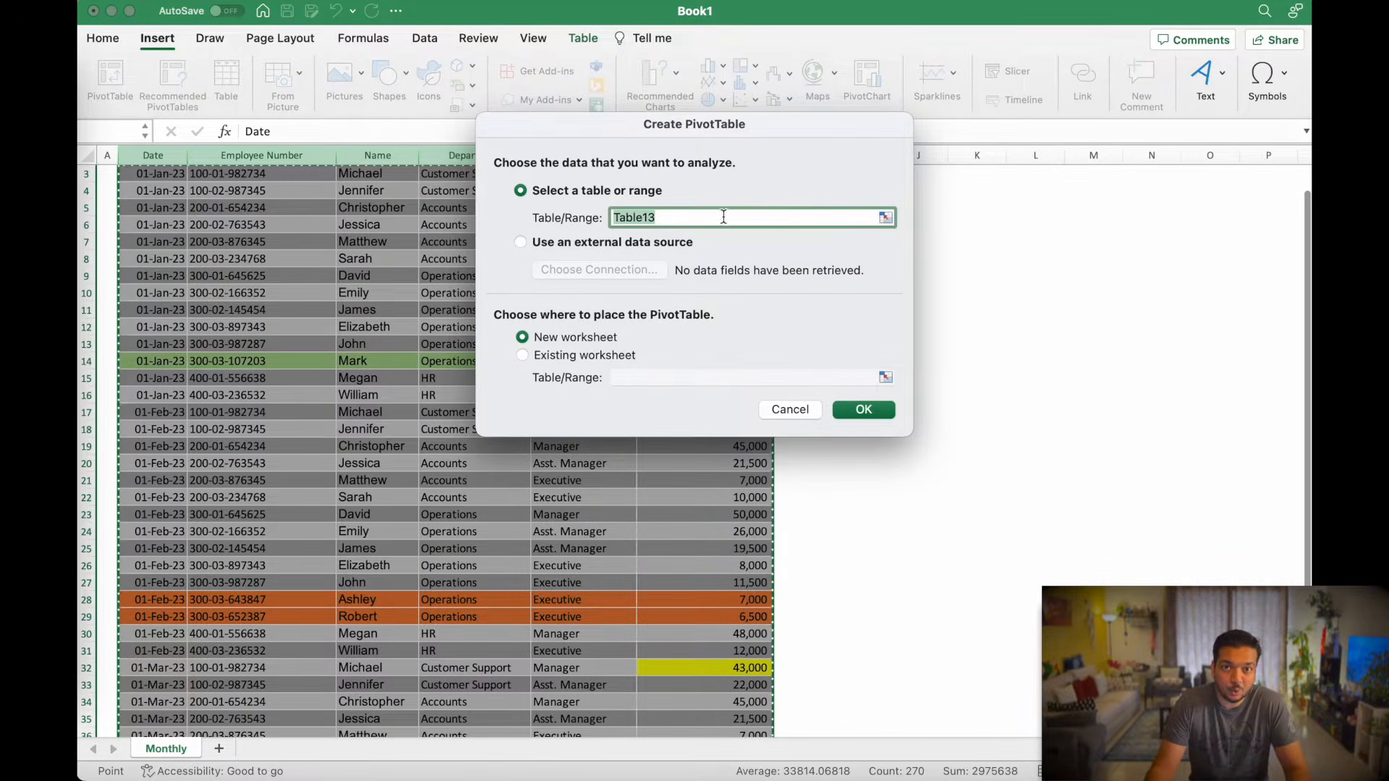
Reselect the salary table from its header row as the source range for the PivotTable, using Table13.
scroll(250, 439, "down", 10)
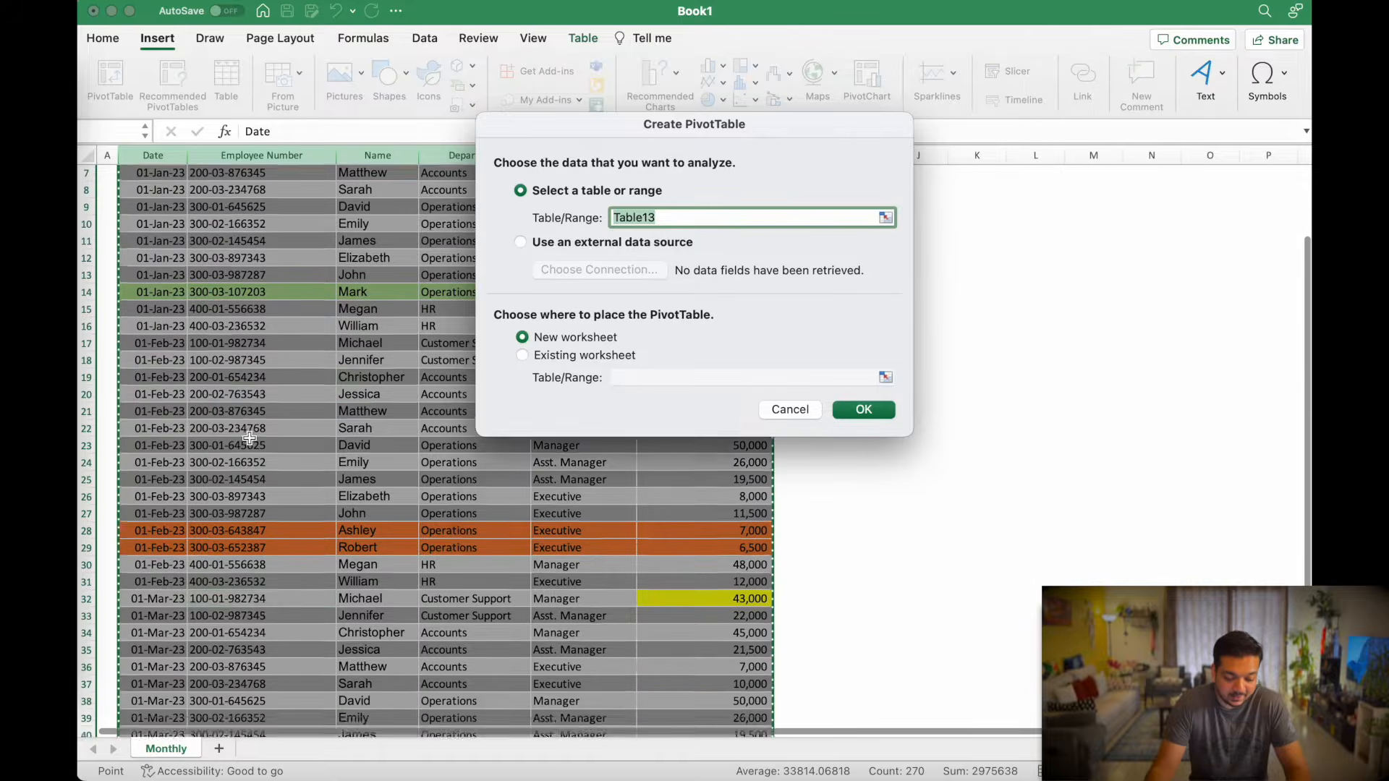
scroll(253, 449, "up", 10)
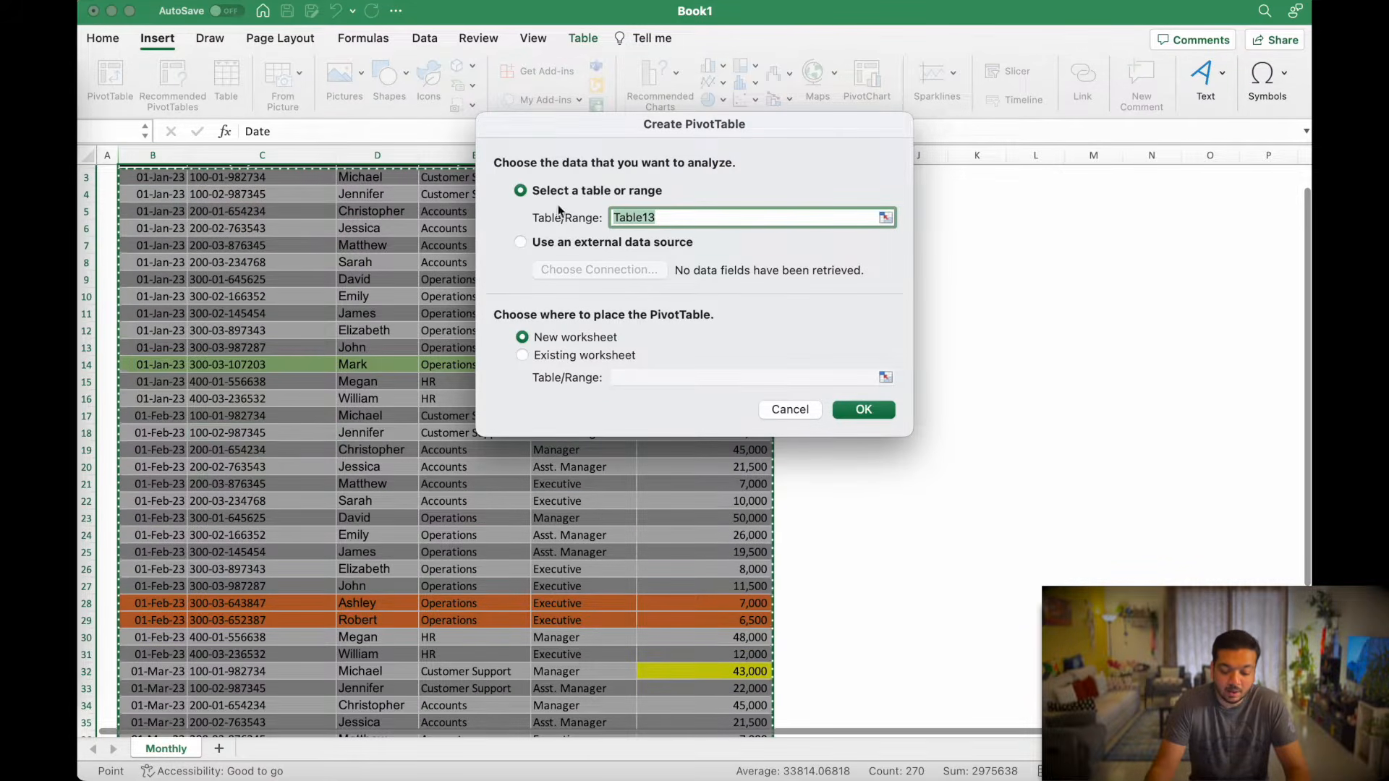
left_click(887, 217)
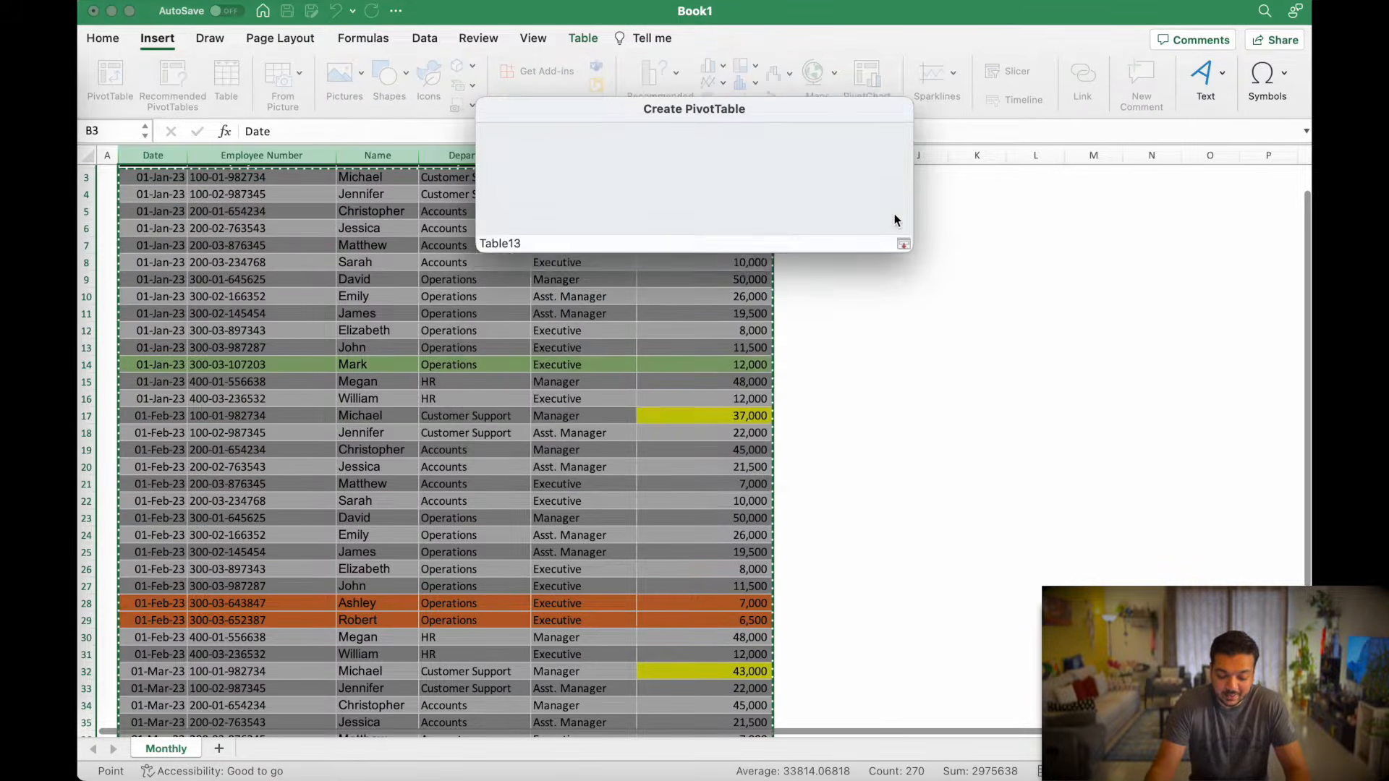
left_click_drag(210, 242, 568, 384)
scroll(507, 275, "up", 2)
left_click_drag(154, 186, 733, 241)
scroll(753, 293, "down", 10)
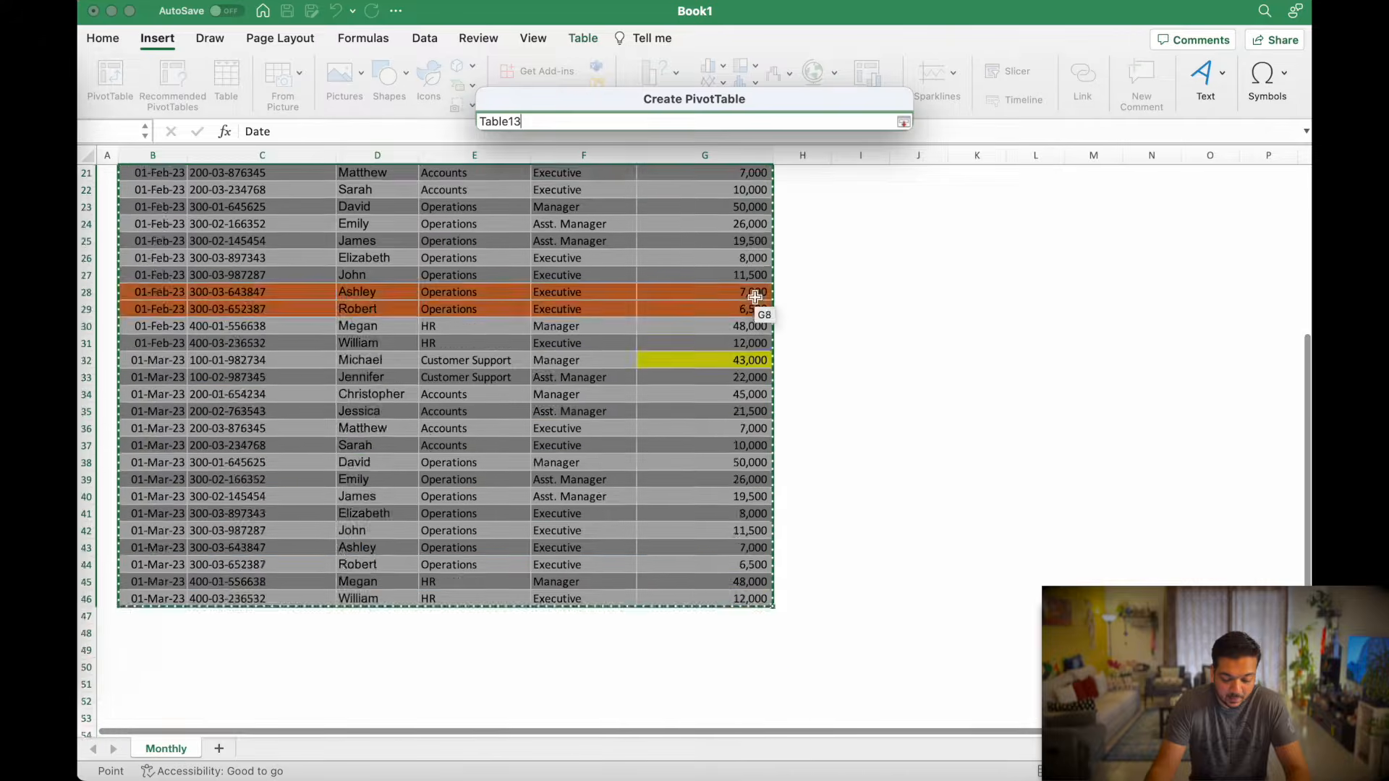
scroll(753, 293, "up", 10)
left_click(902, 122)
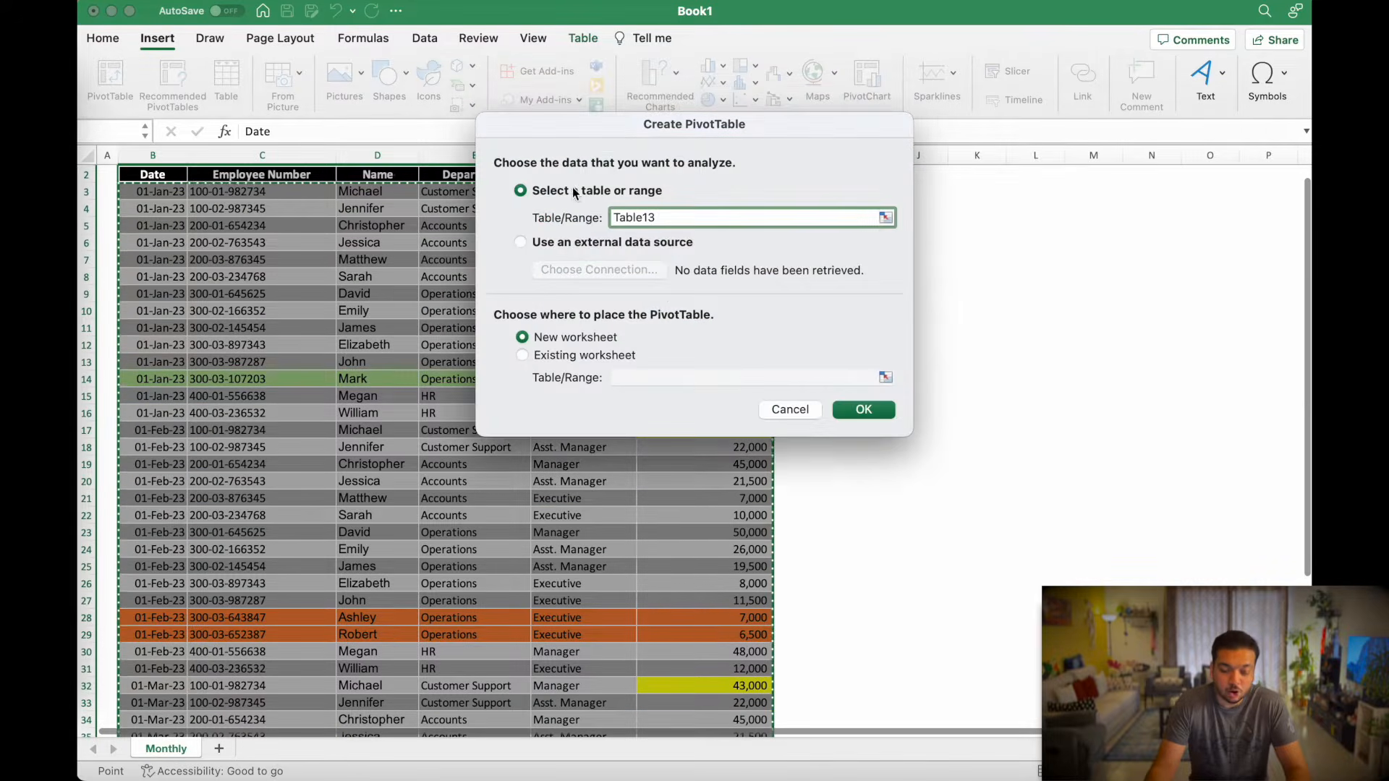
Keep the table range as the data source instead of an external one and create the PivotTable on a new worksheet.
left_click(520, 243)
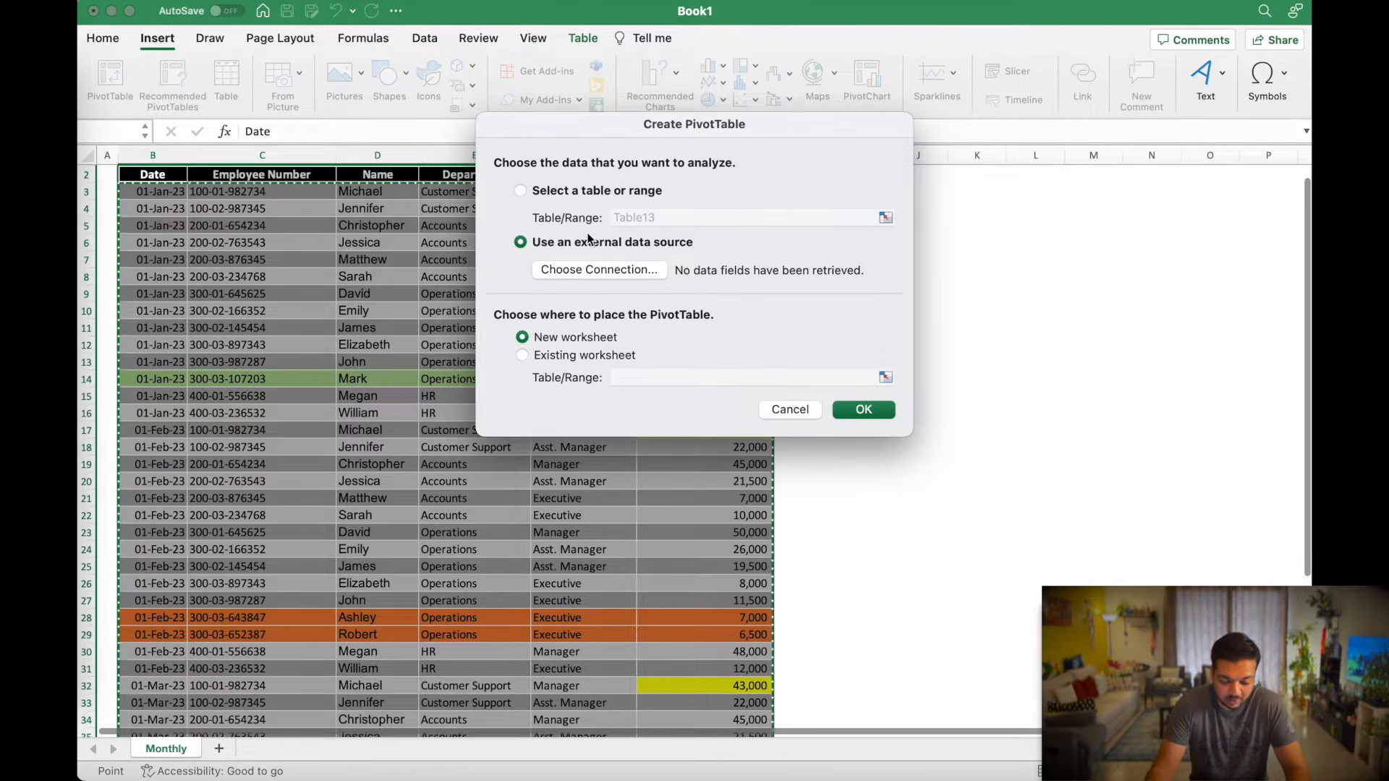
left_click(521, 191)
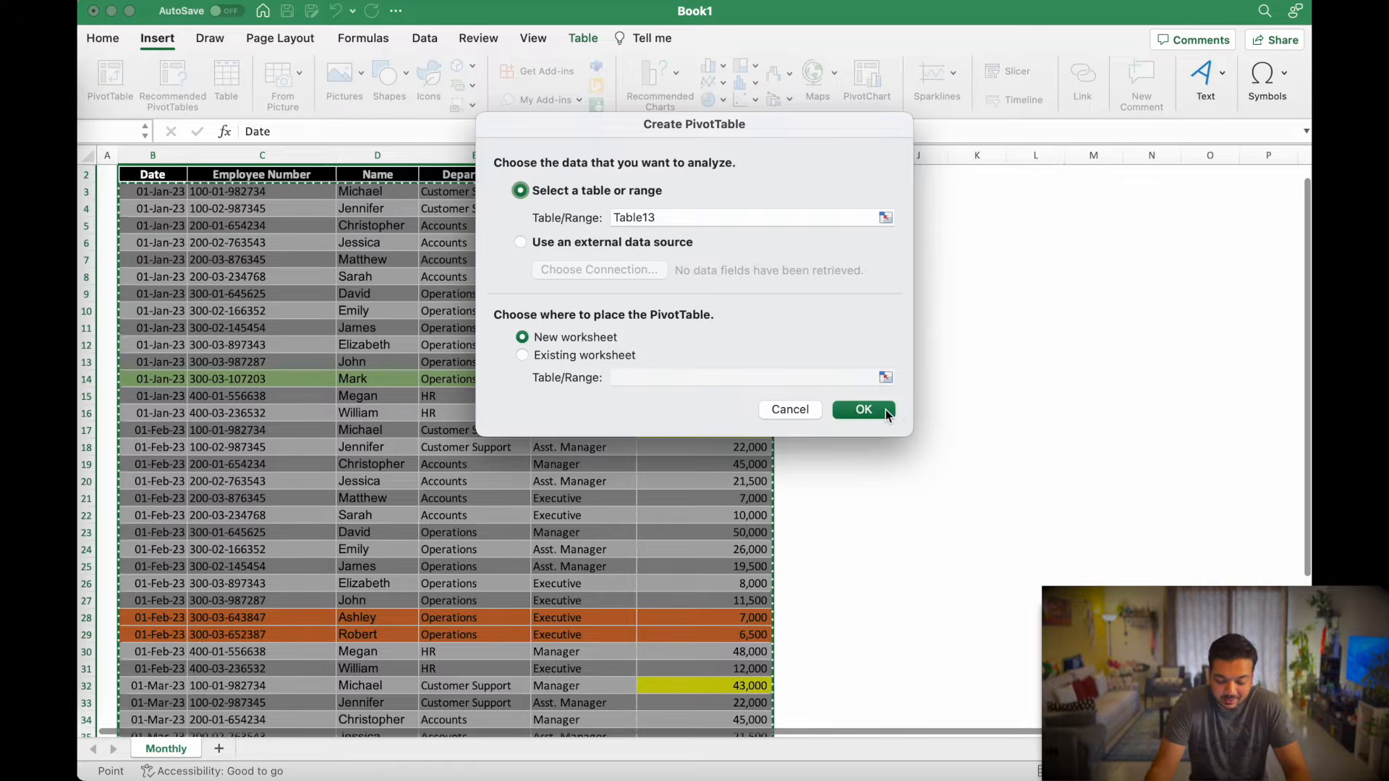
left_click(863, 409)
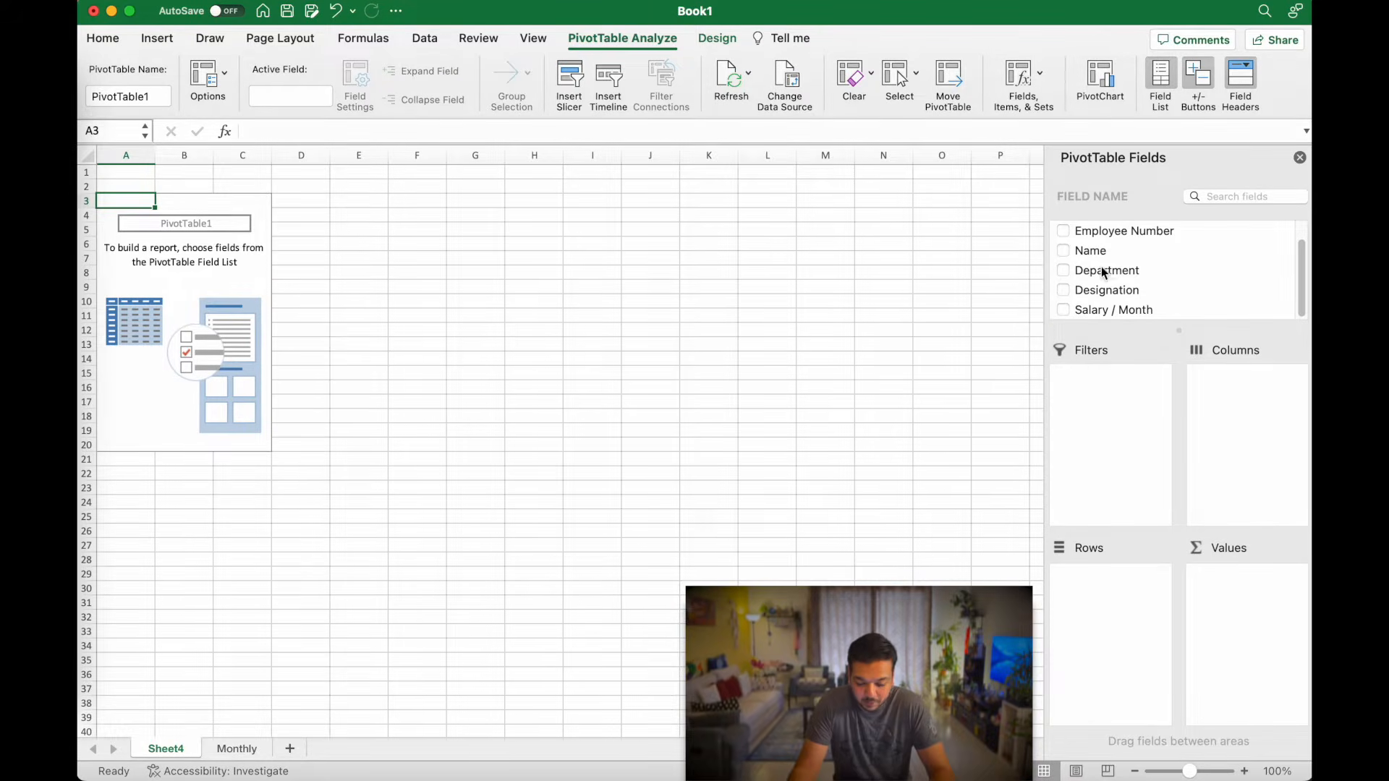
Add the Department and Salary / Month fields to the PivotTable.
scroll(1115, 244, "up", 1)
left_click(1065, 292)
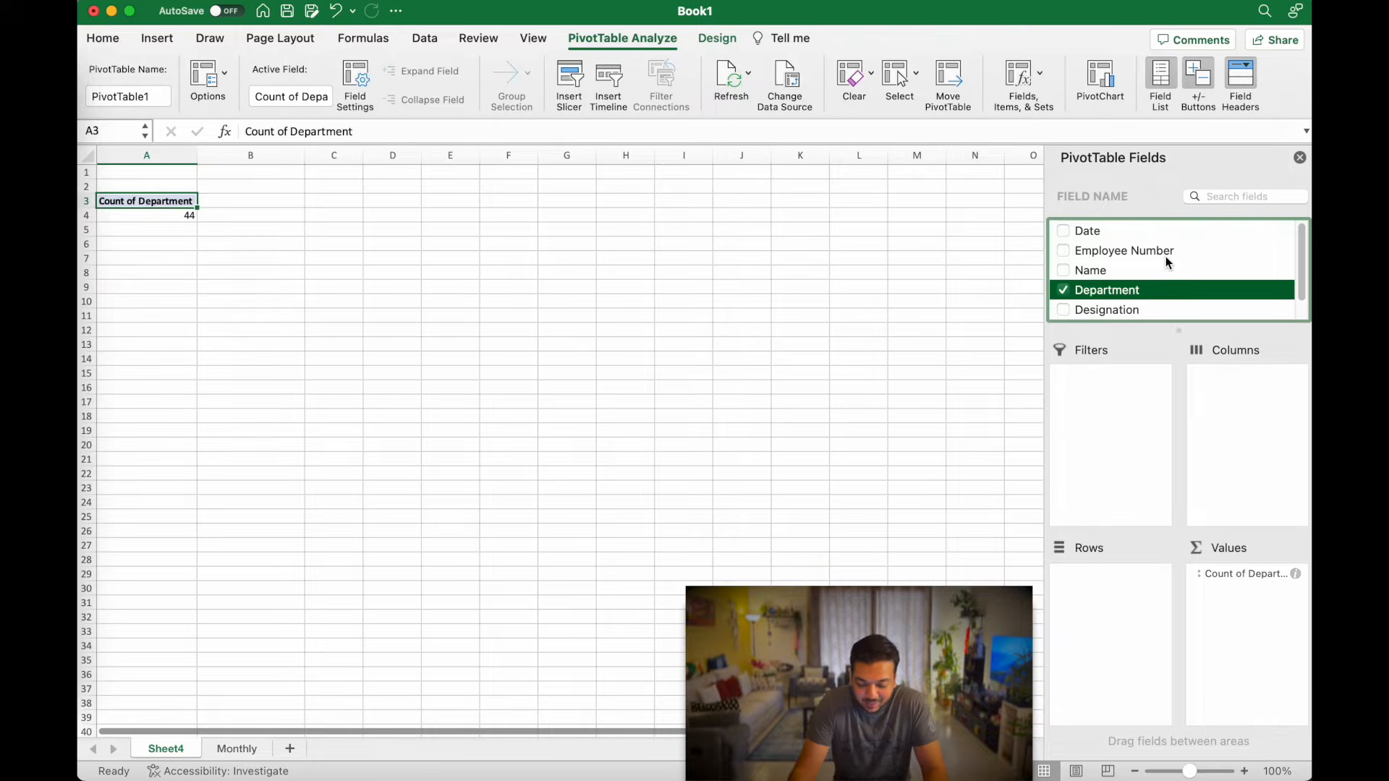
scroll(1156, 260, "down", 1)
left_click(1064, 309)
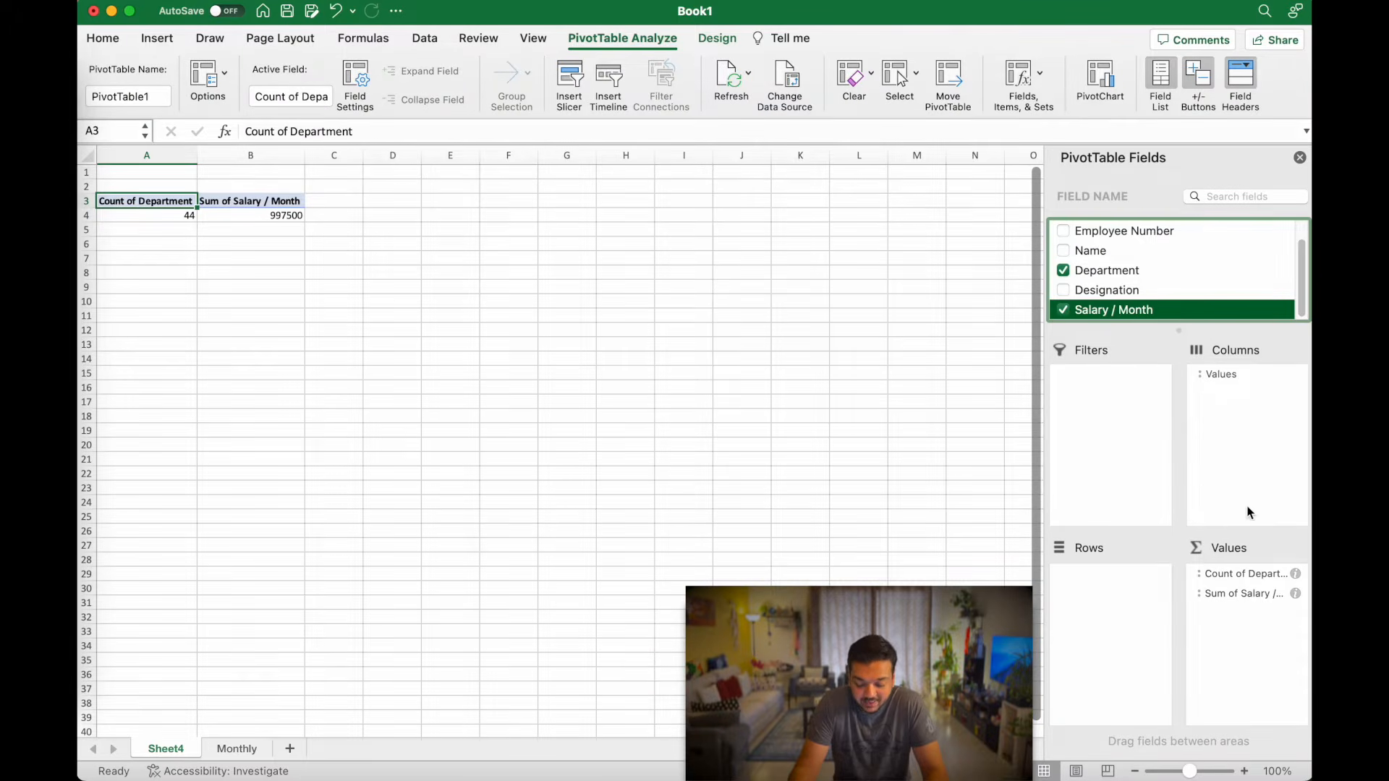
Move Department from Values to Rows and check the summed salaries for Accounts and Customer Support.
left_click(1205, 578)
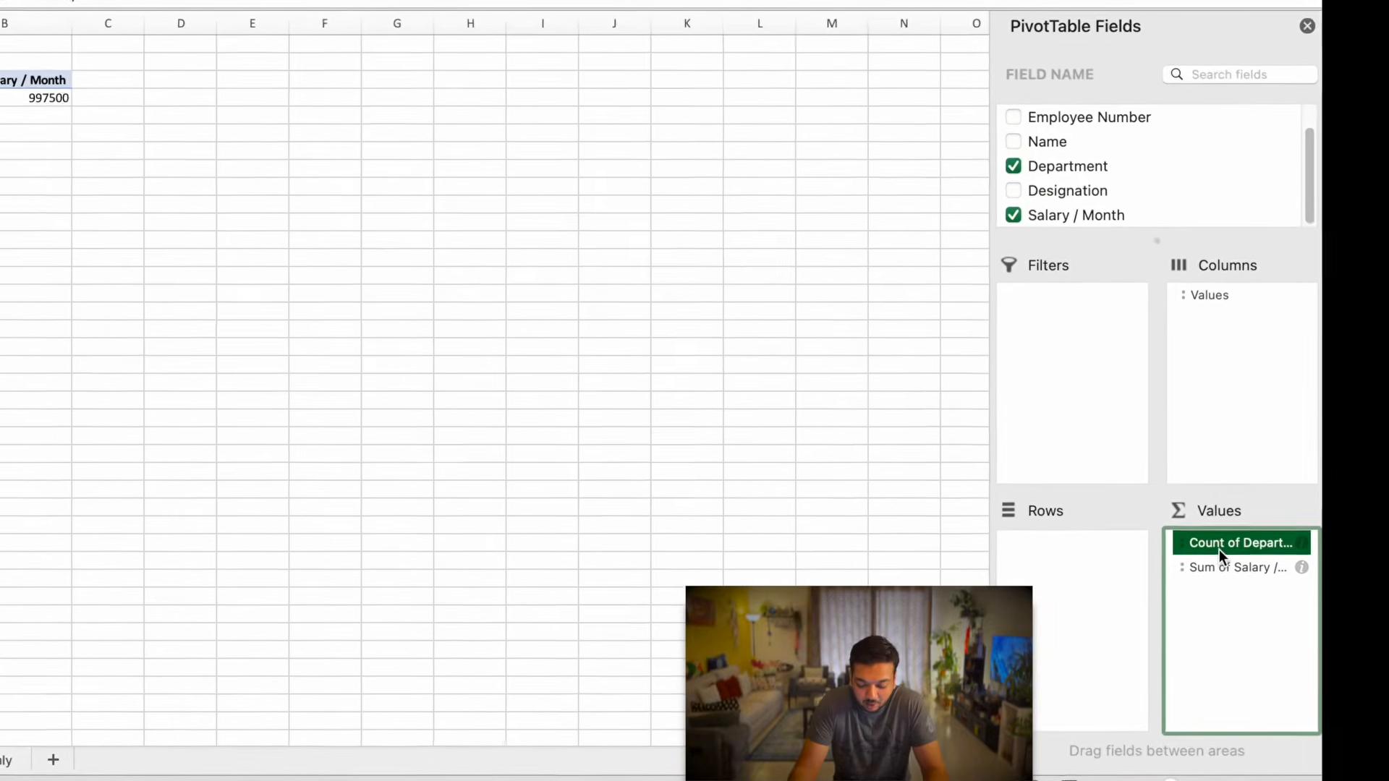
left_click_drag(1221, 550, 1073, 544)
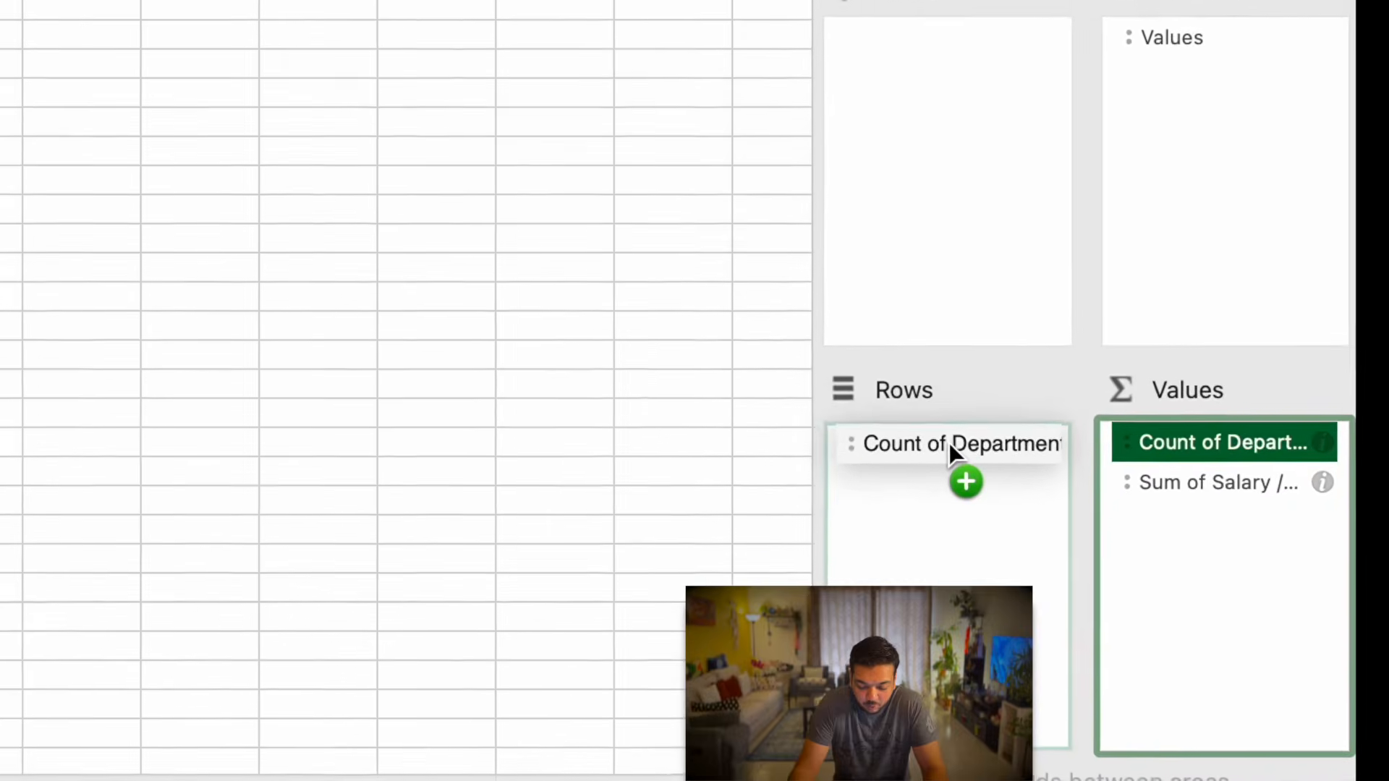
left_click_drag(949, 442, 951, 446)
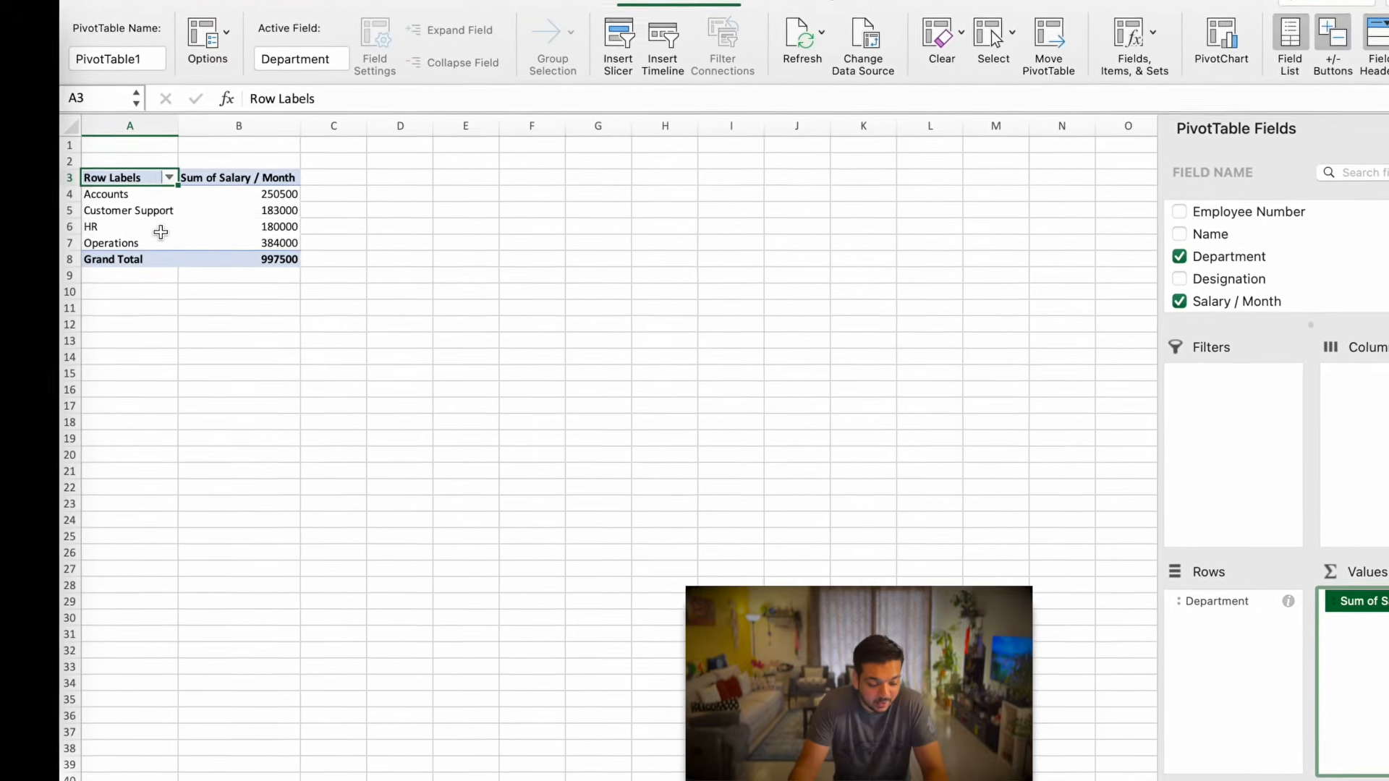
left_click(145, 193)
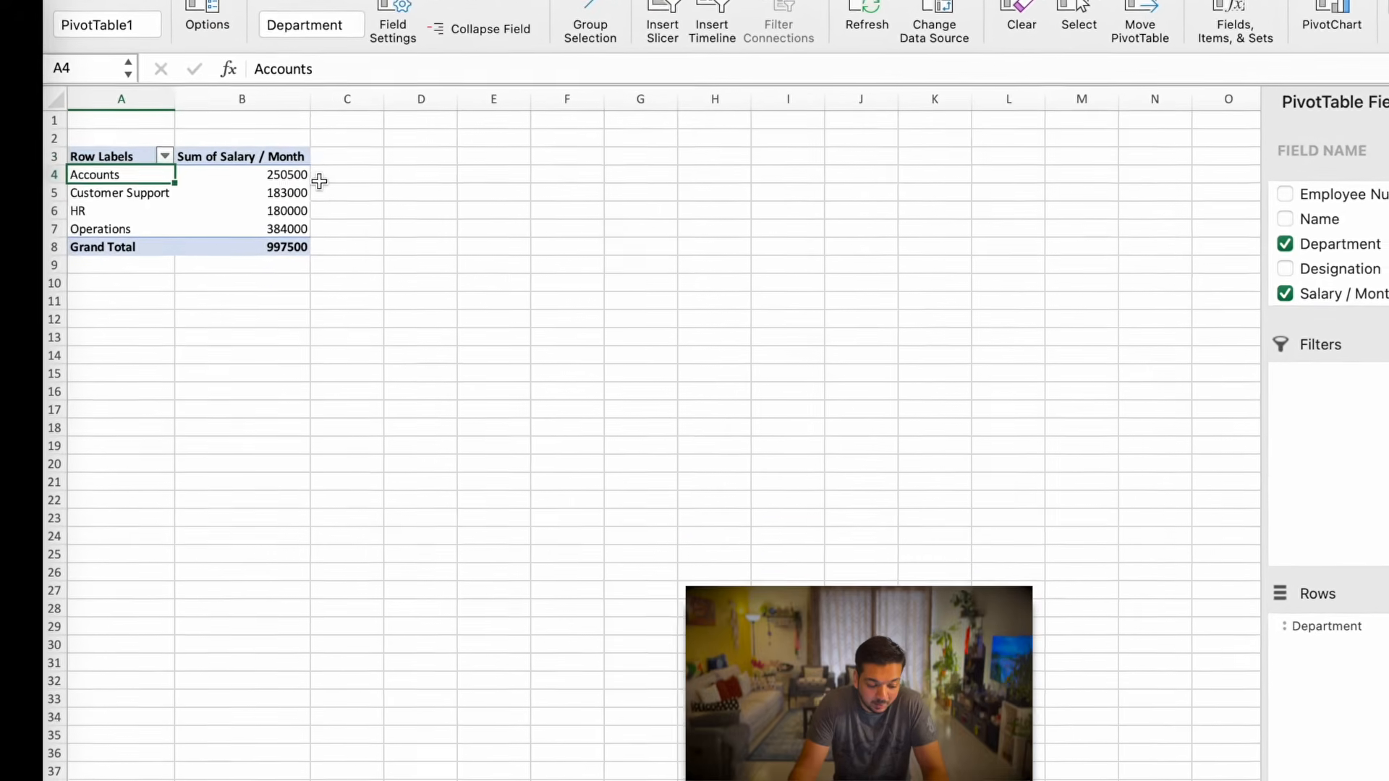
left_click(289, 174)
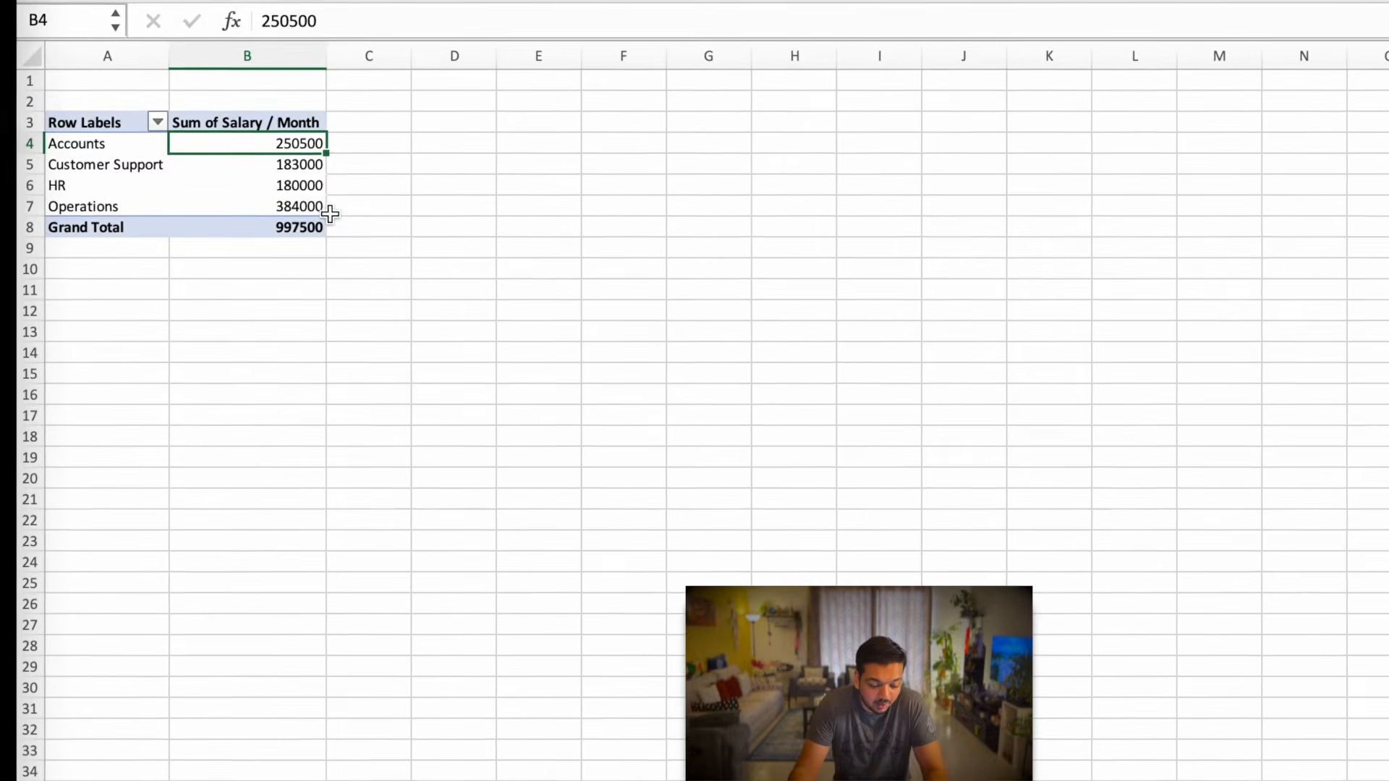
left_click(185, 170)
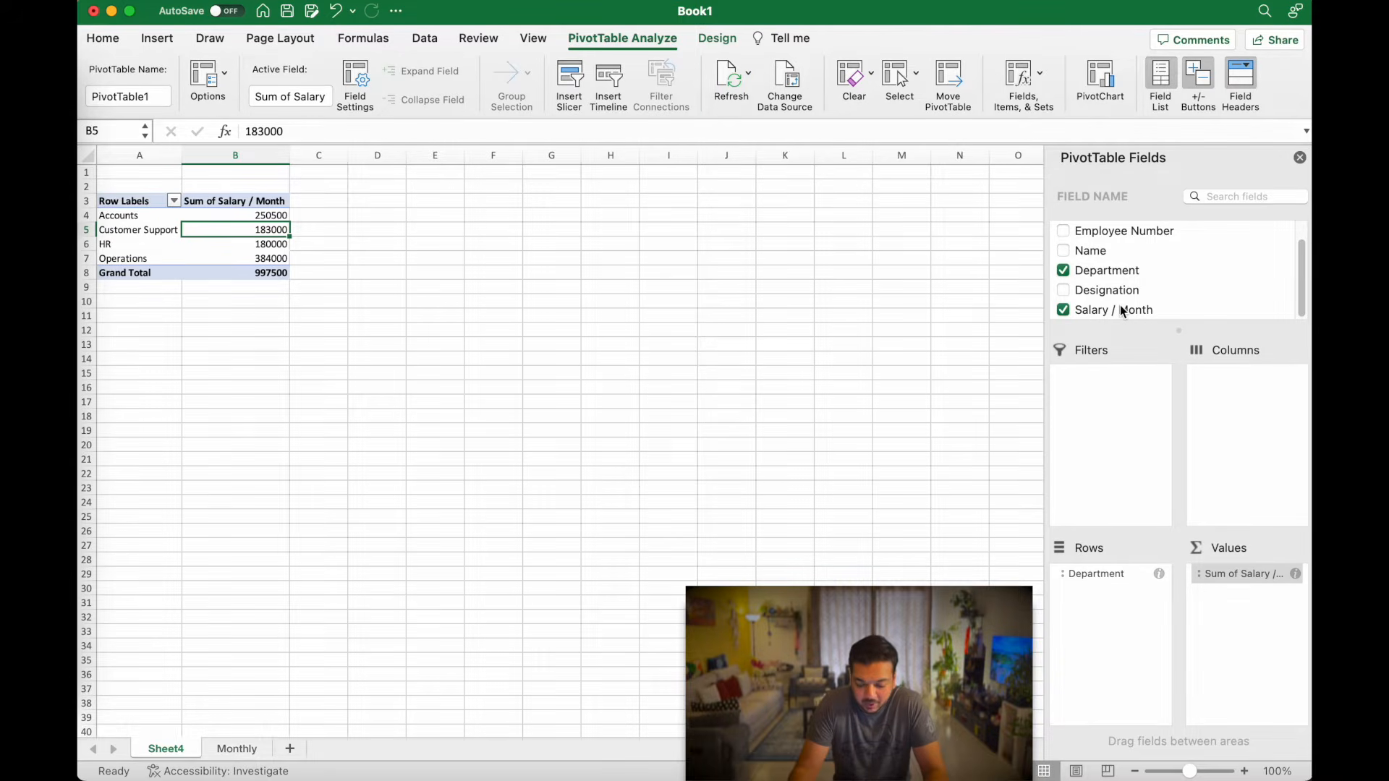
Add the Date field to Rows and place it above Department so salaries are grouped by month first.
scroll(1120, 306, "up", 1)
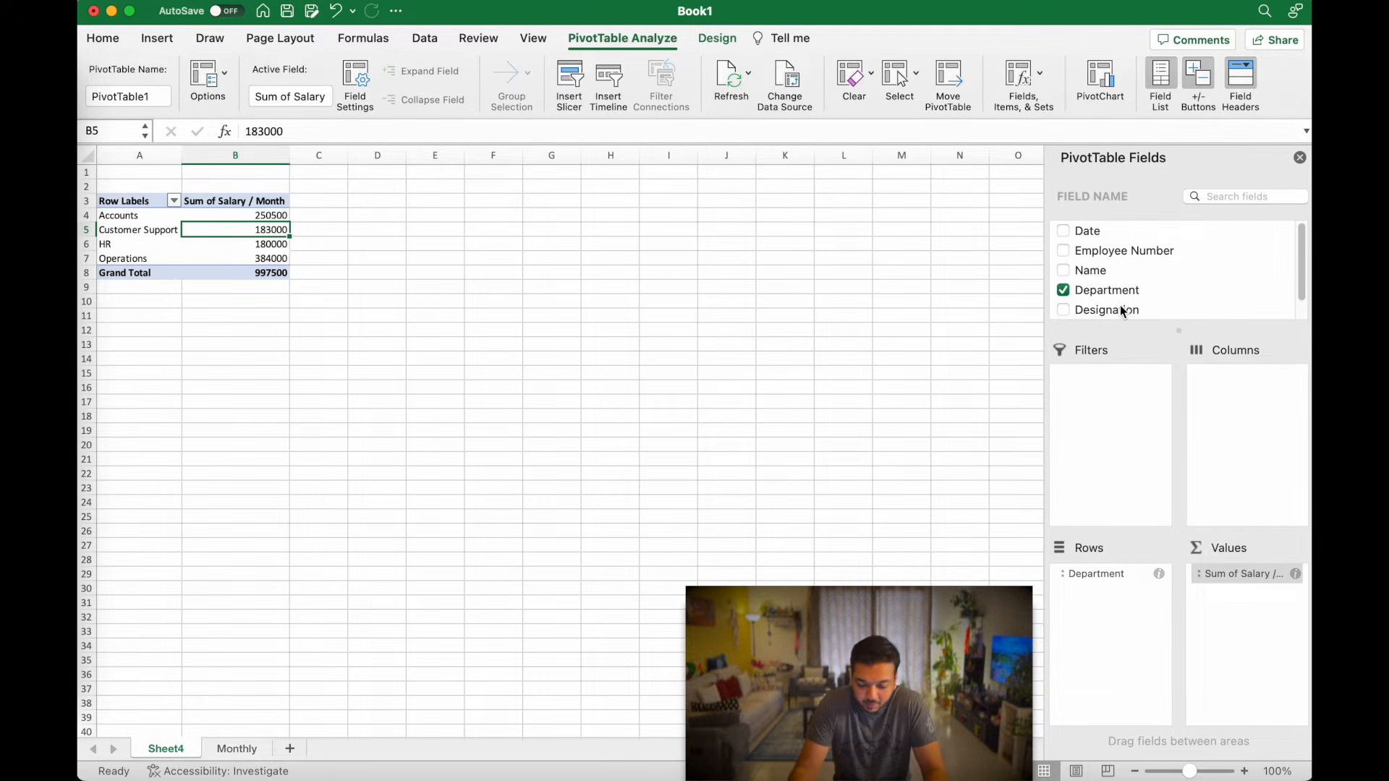
left_click(1063, 231)
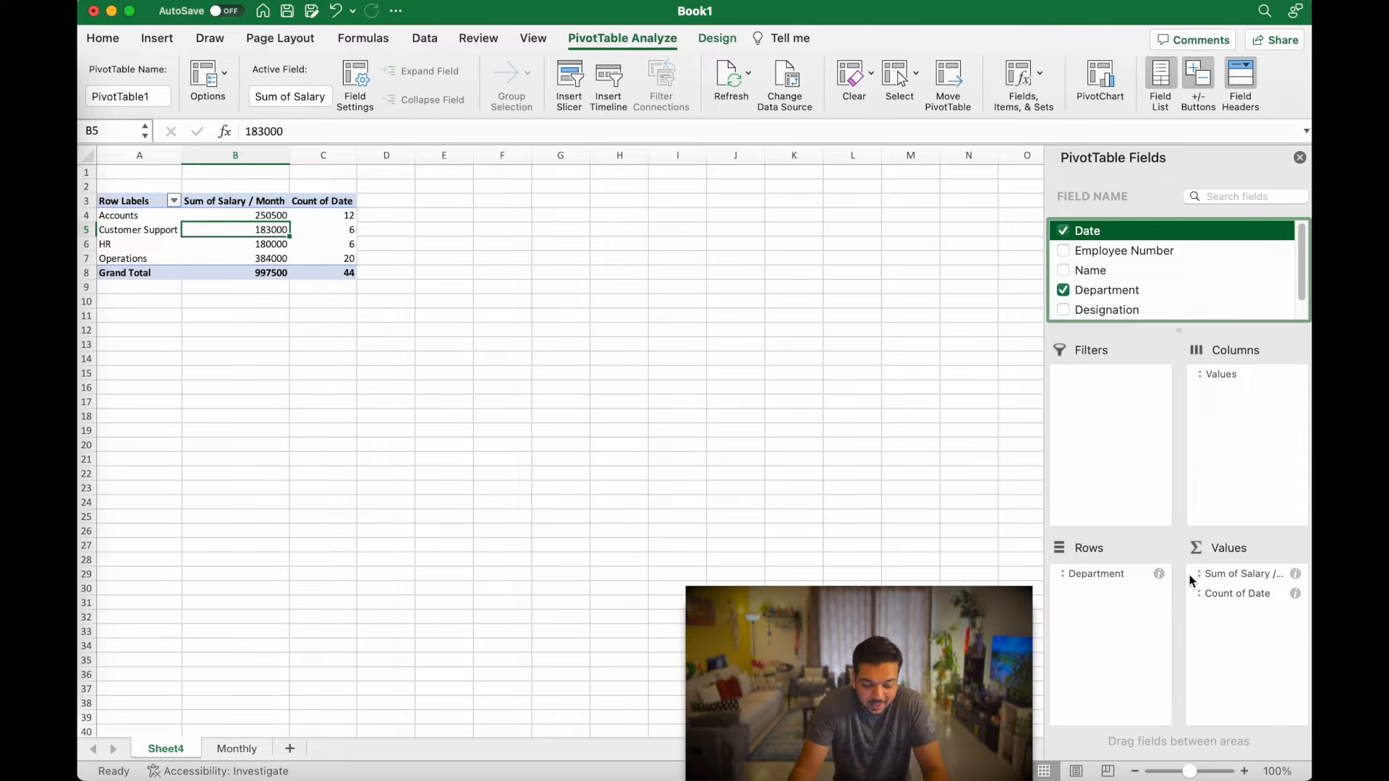
left_click_drag(1221, 593, 1126, 595)
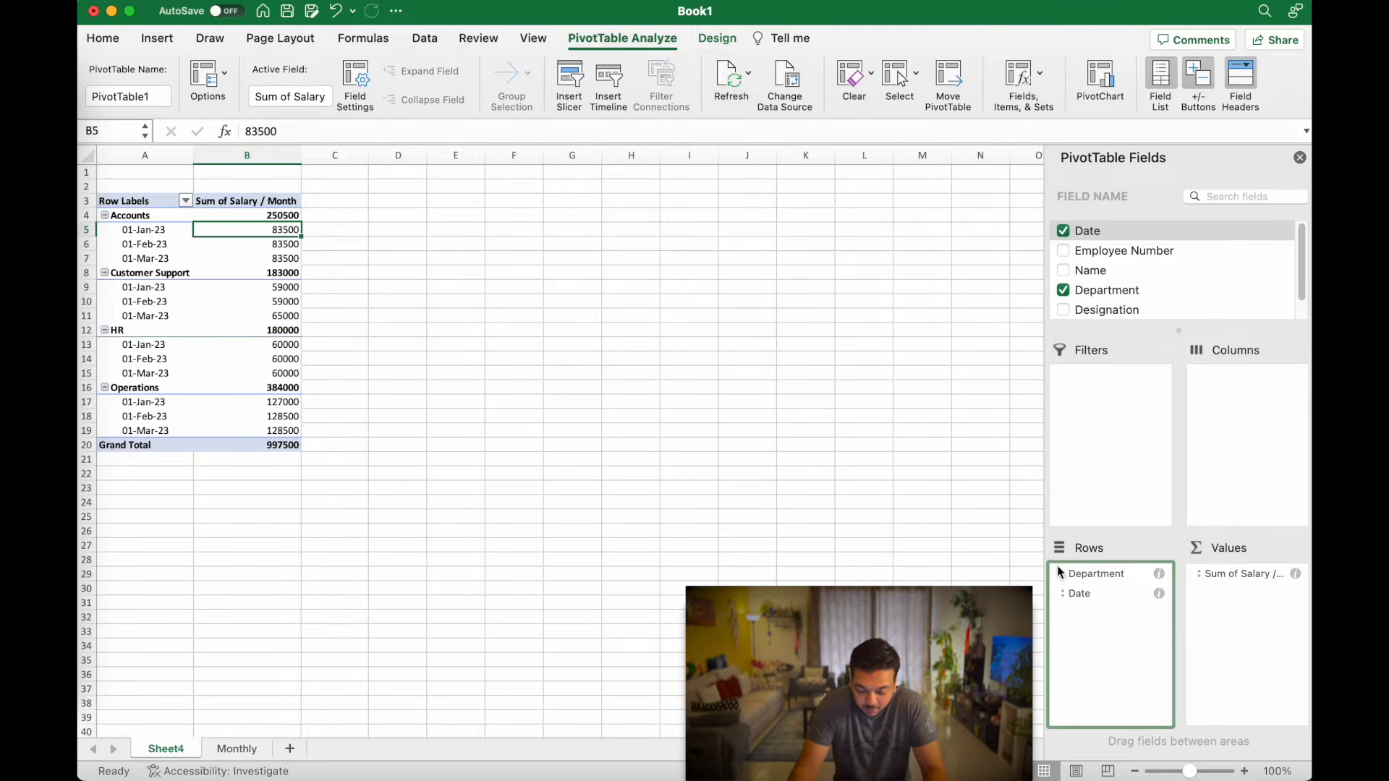
left_click_drag(1063, 579, 1070, 602)
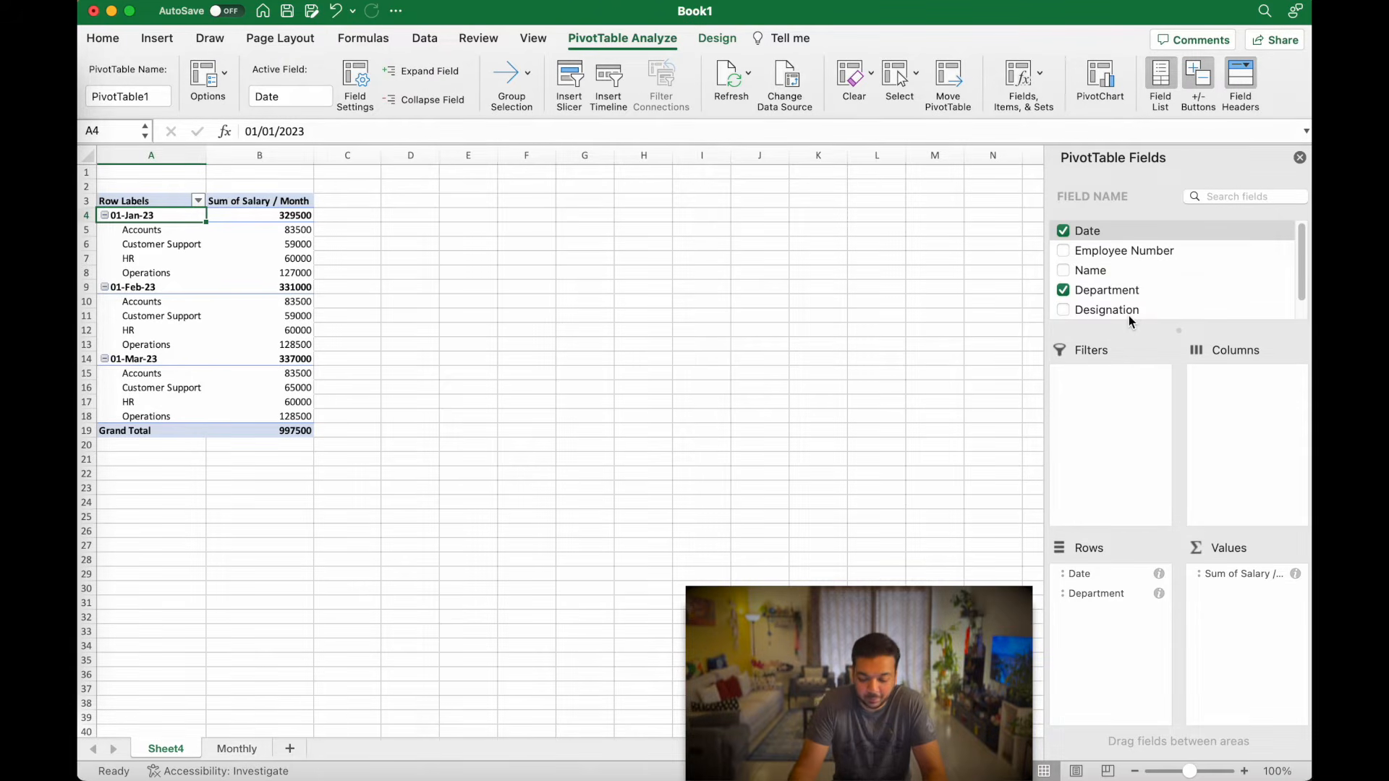
Add the Designation field to the PivotTable and move it to Columns, trying it in Rows first.
left_click(1062, 311)
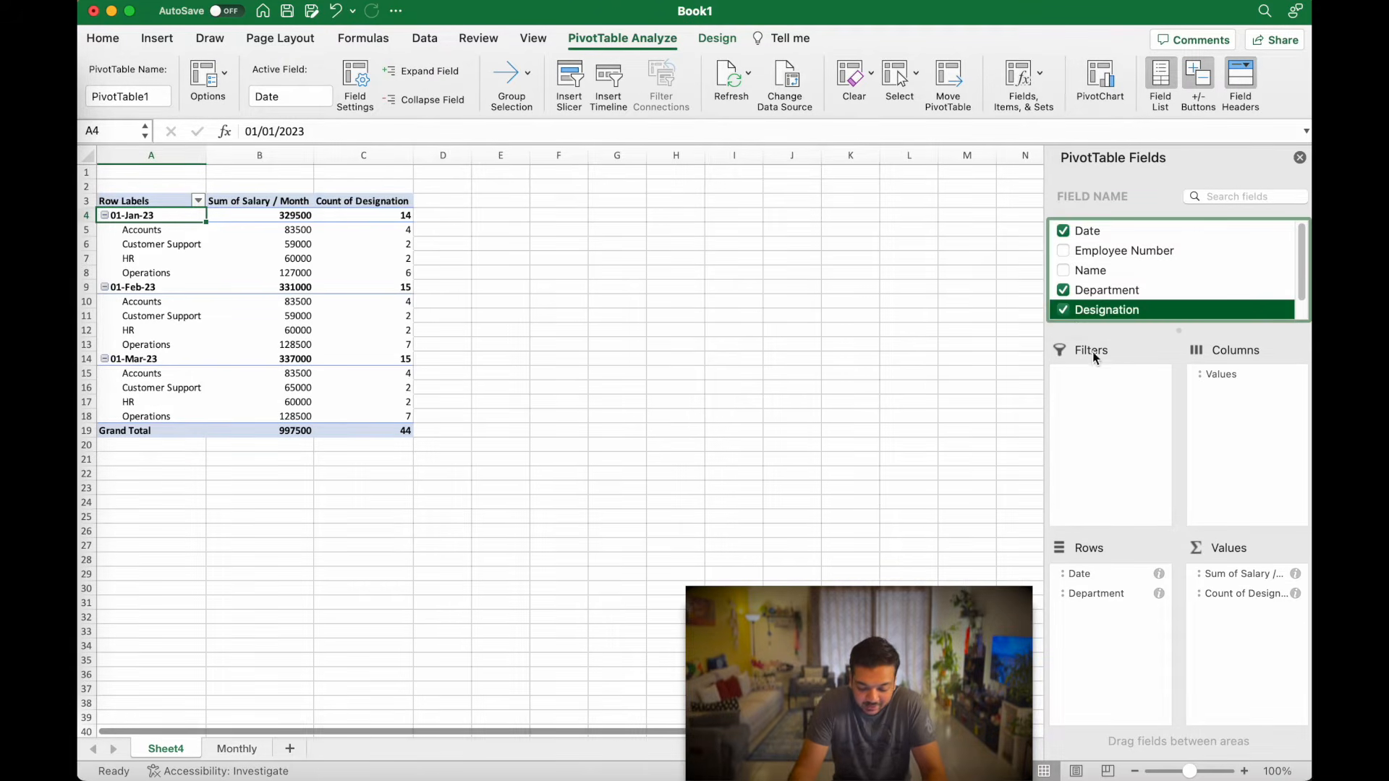
left_click_drag(1215, 594, 1104, 618)
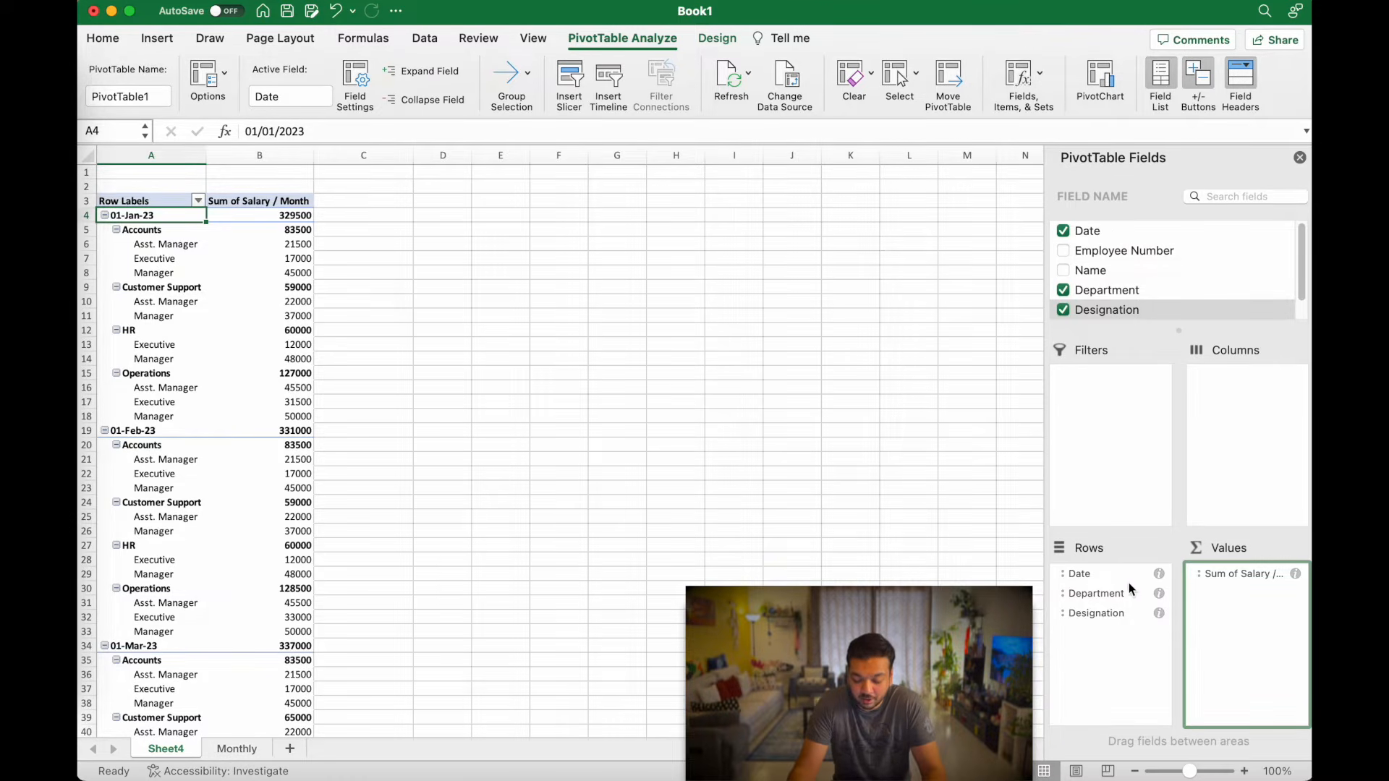
left_click_drag(1092, 614, 1223, 499)
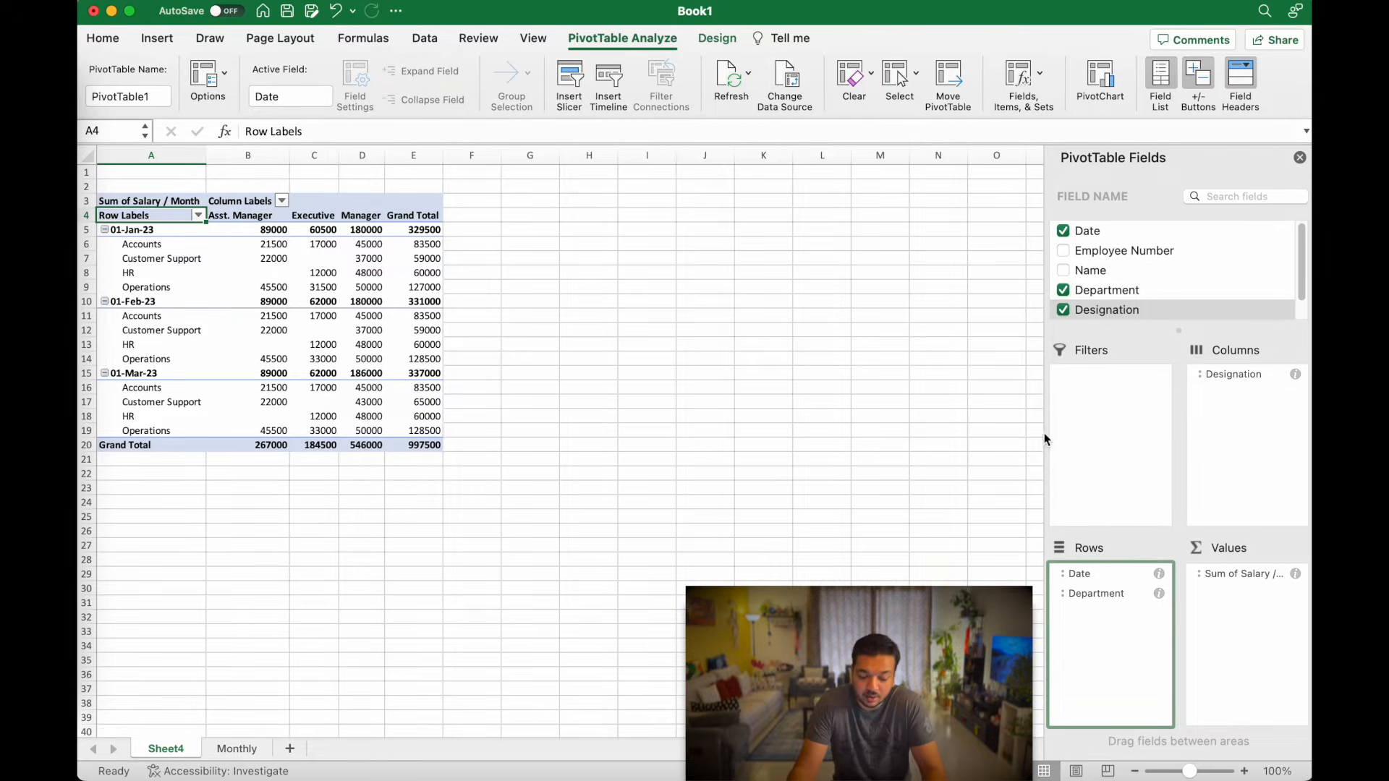
left_click(1251, 416)
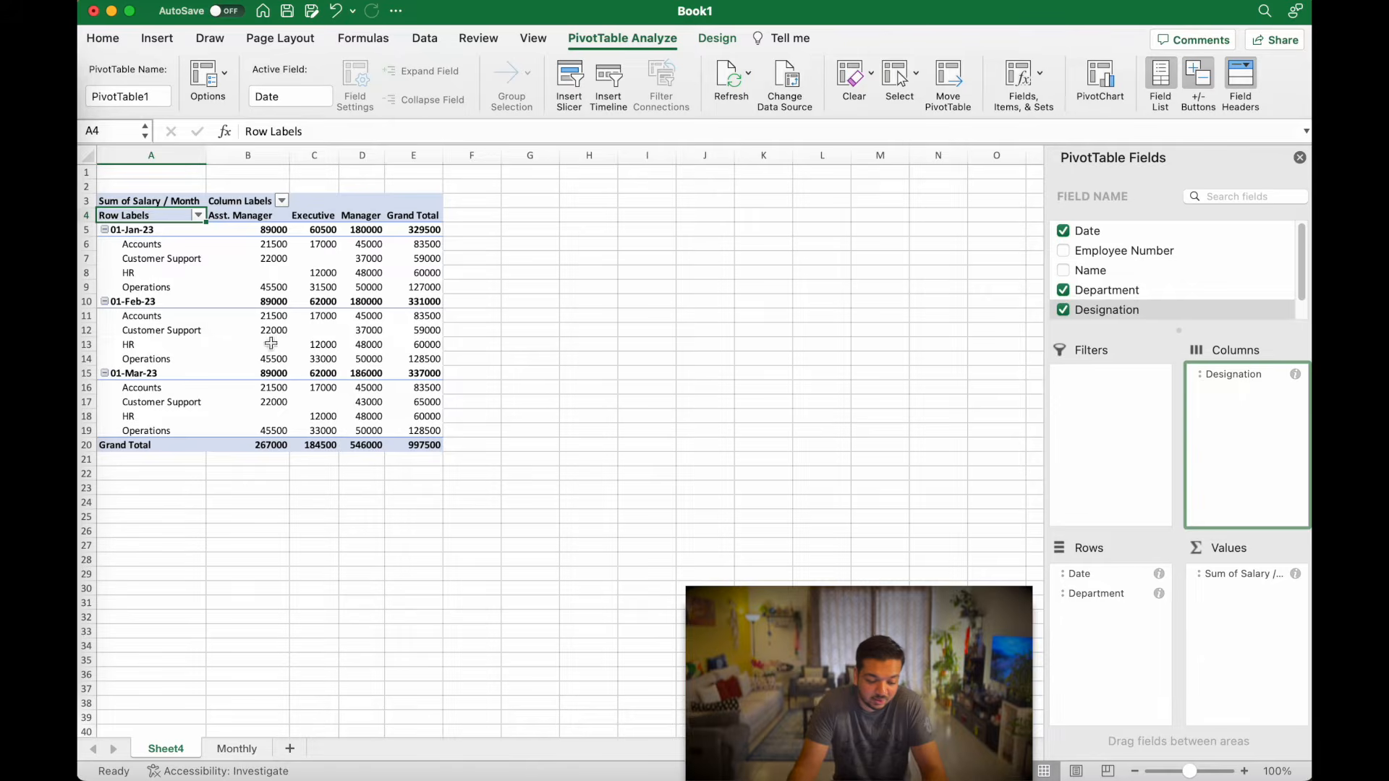
Examine the January salaries of the Accounts department for each designation in the PivotTable.
left_click(162, 231)
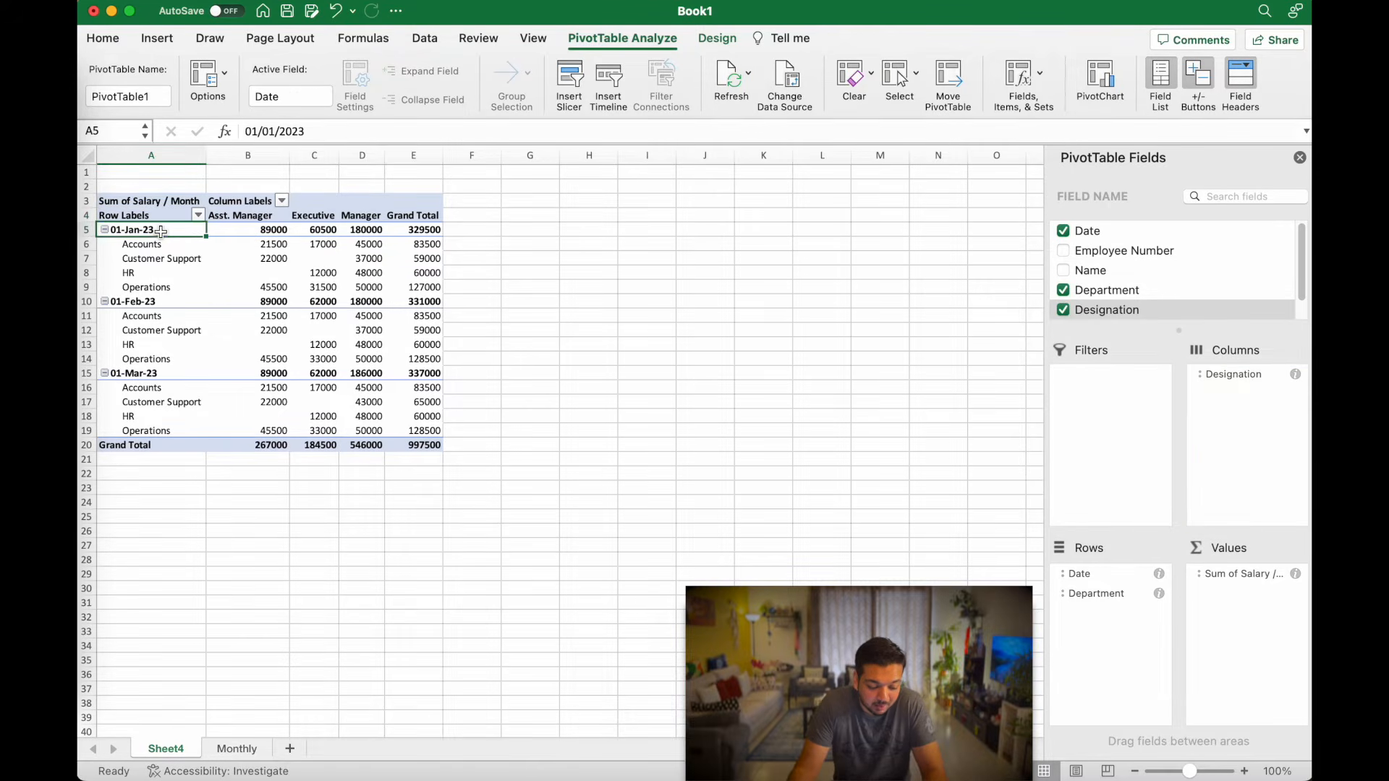
key("Down")
key("Right")
left_click(159, 246)
left_click(257, 248)
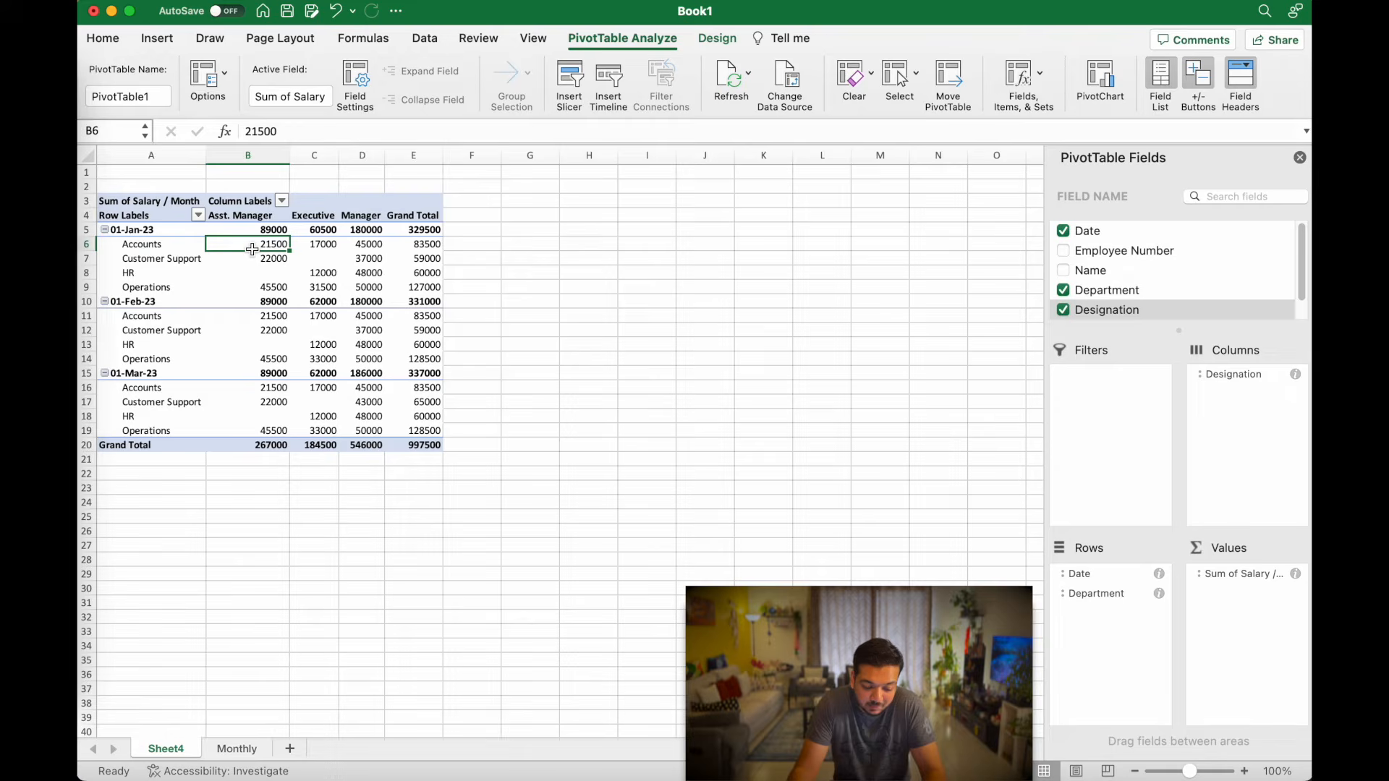
left_click(310, 243)
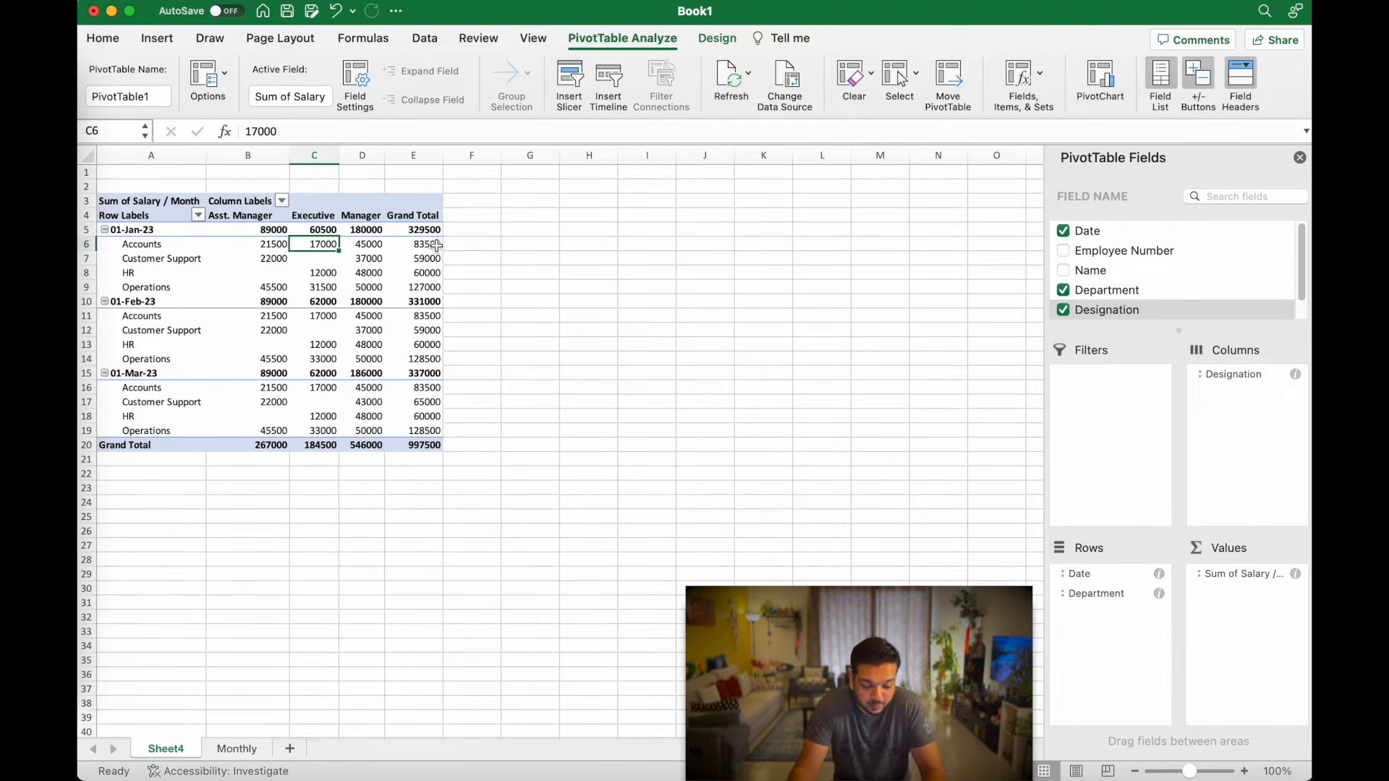
left_click(369, 246)
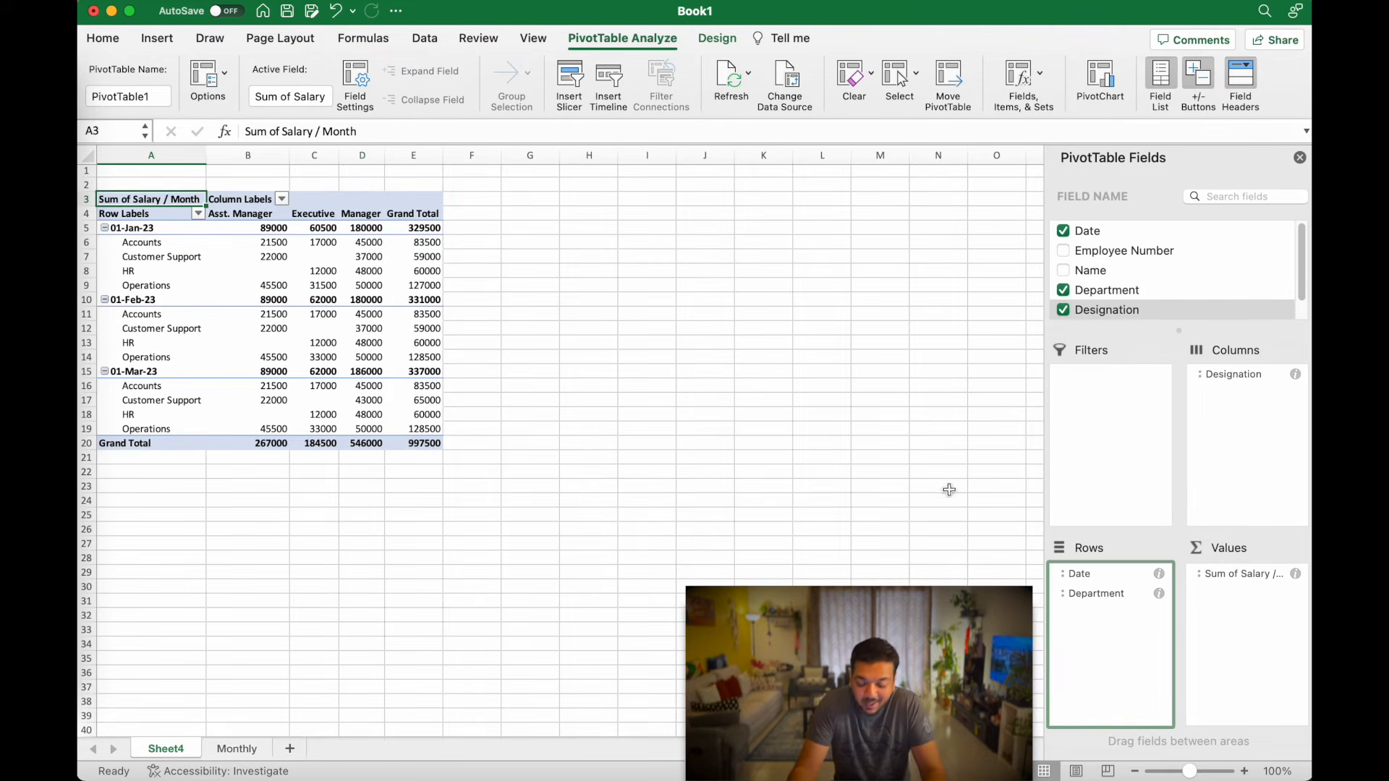
Change the summary function of the Salary / Month values in the PivotTable to Count.
left_click(1230, 572)
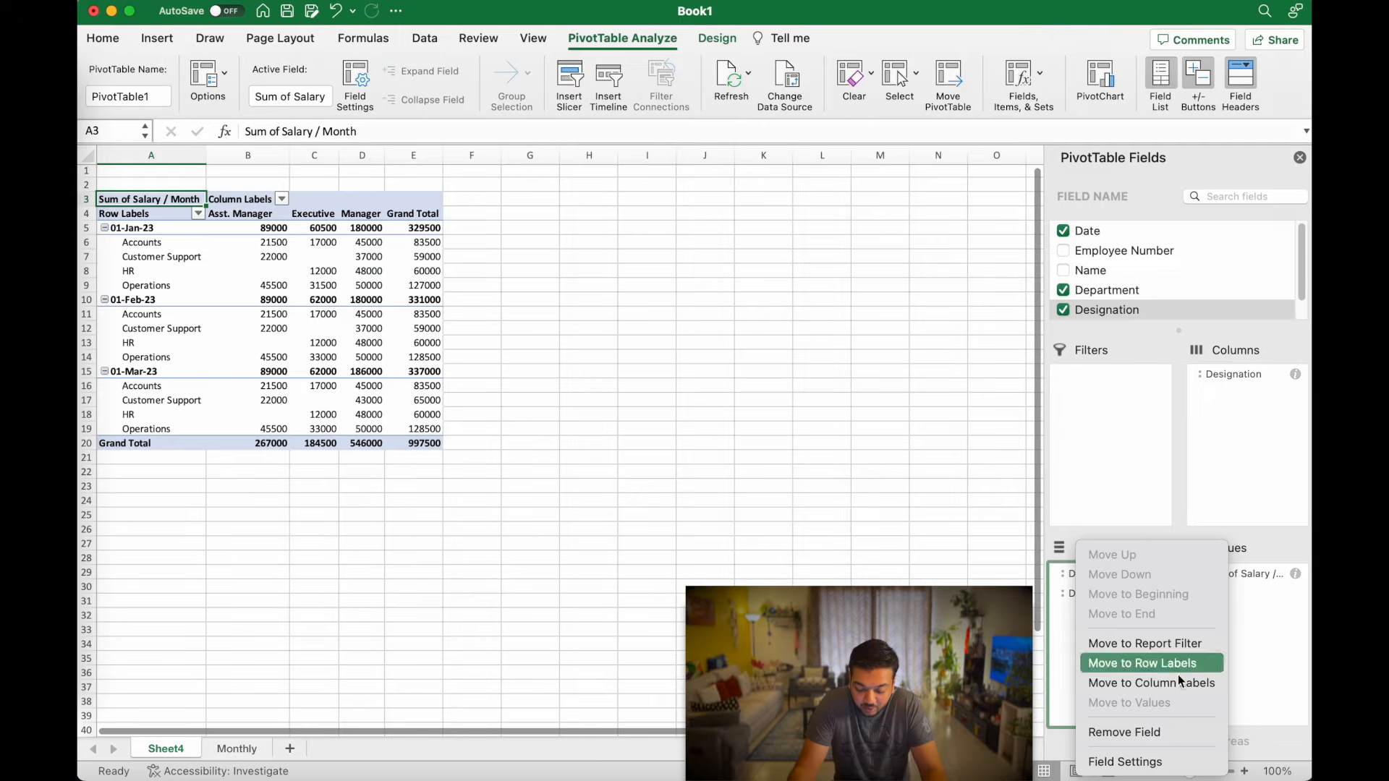
left_click(1156, 759)
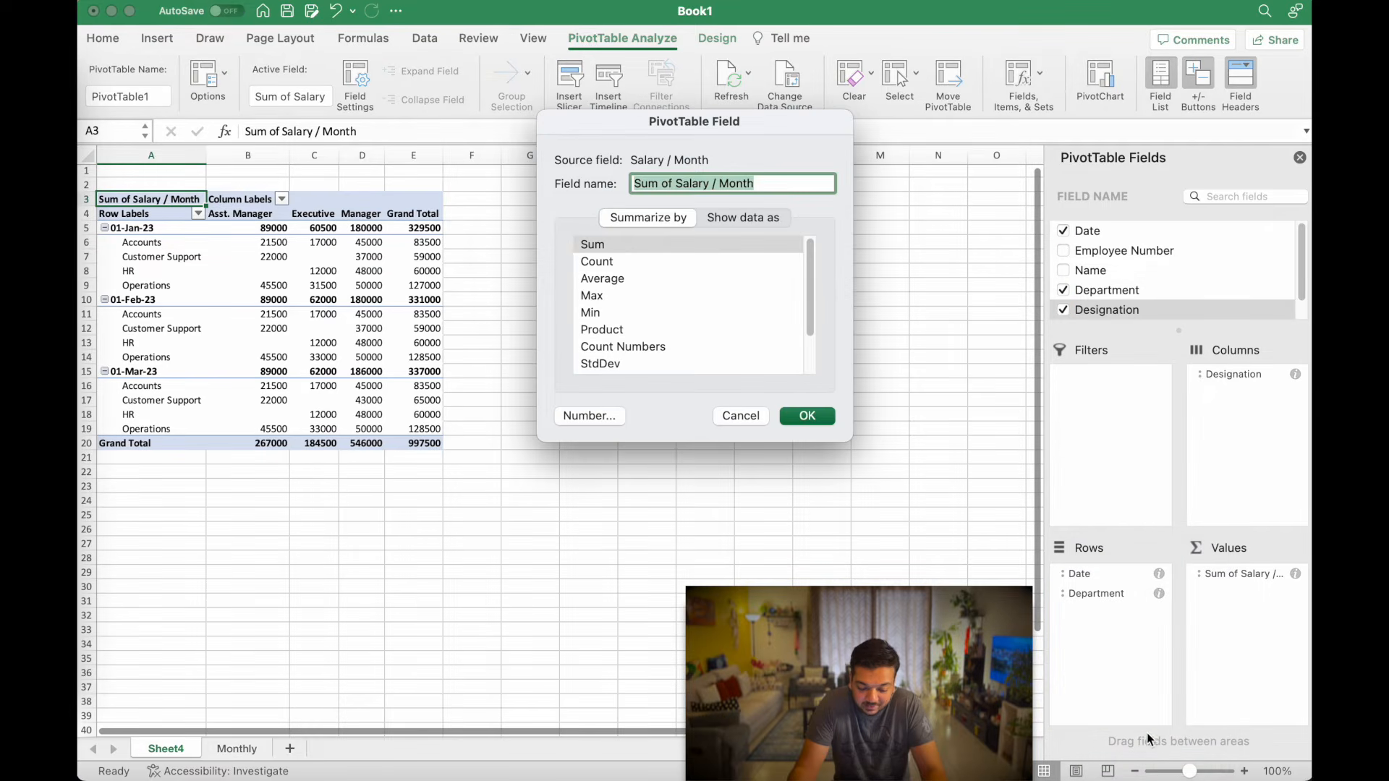
left_click(608, 259)
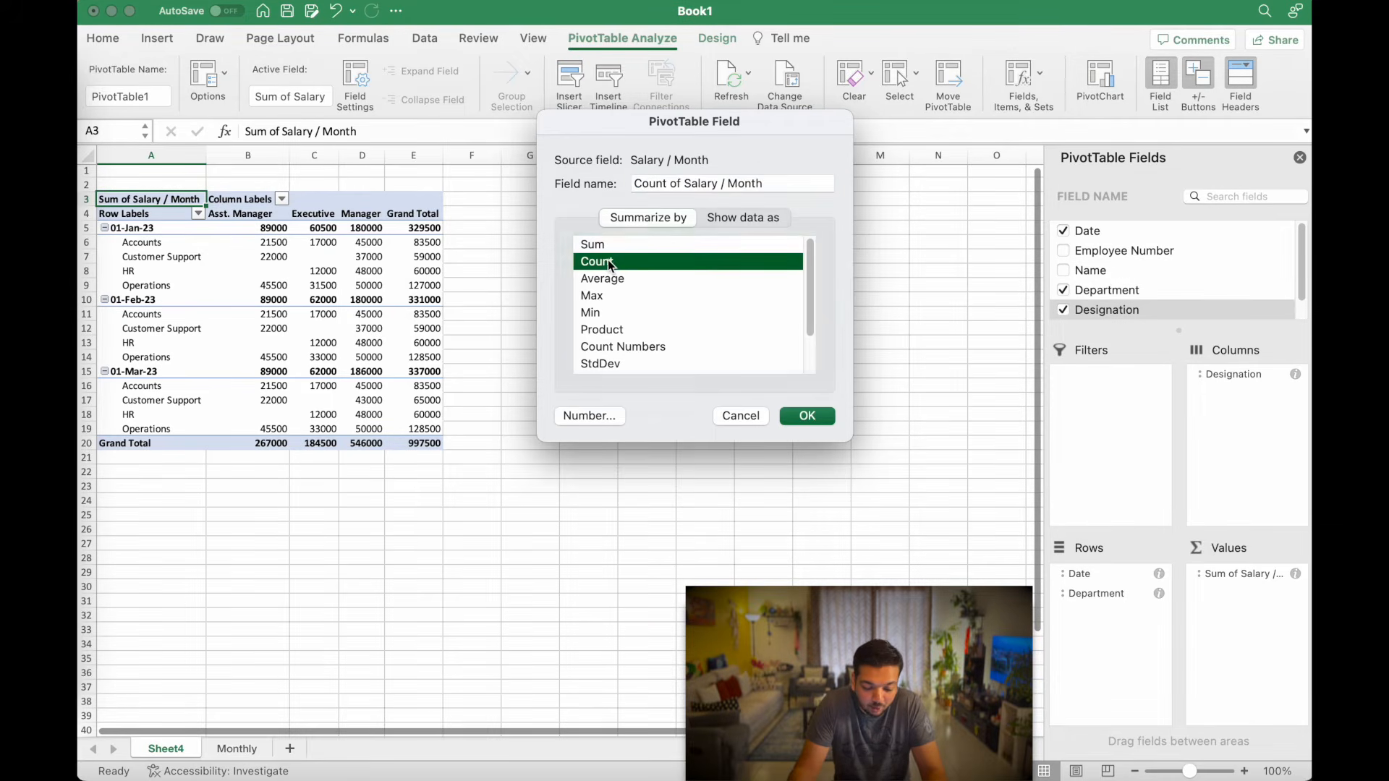
left_click(825, 418)
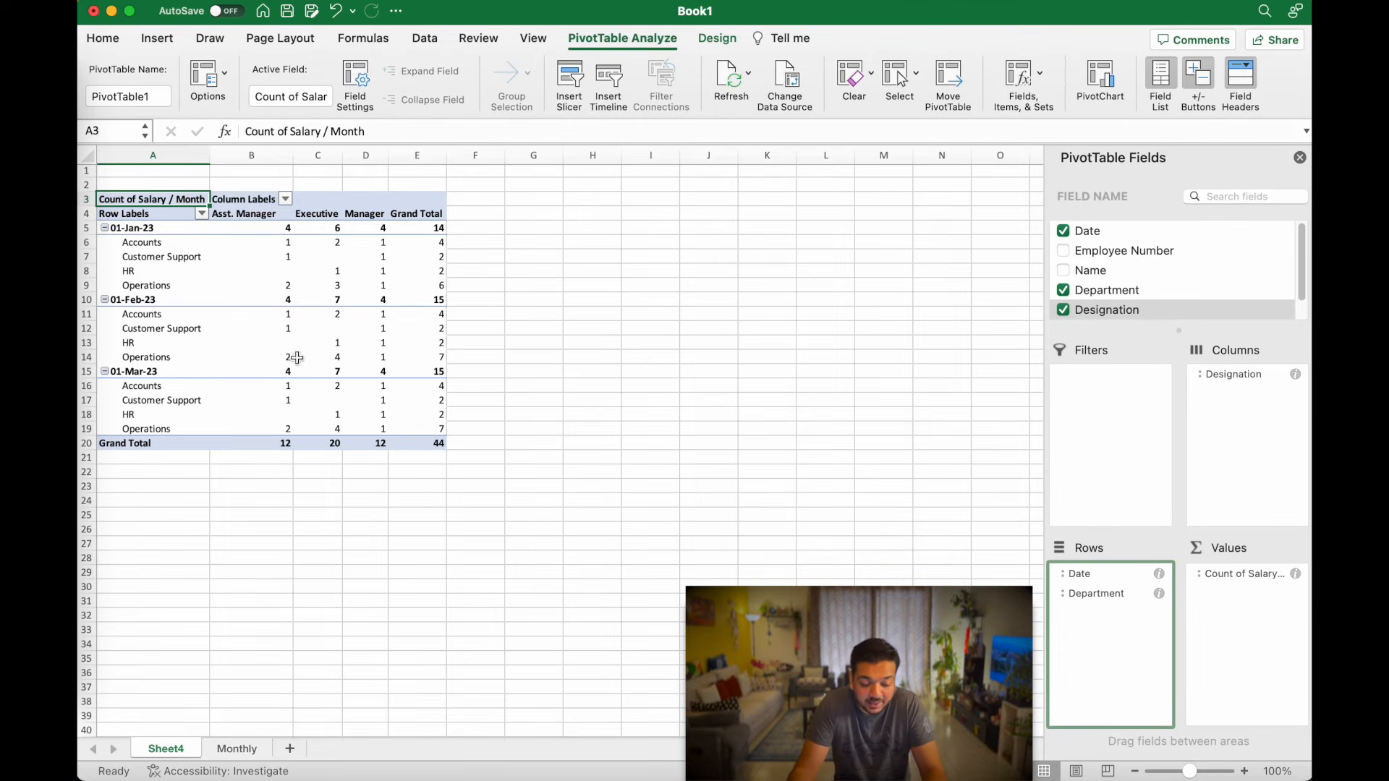
Summarize the Salary / Month values by Average instead of Count.
left_click(1254, 575)
left_click(1180, 757)
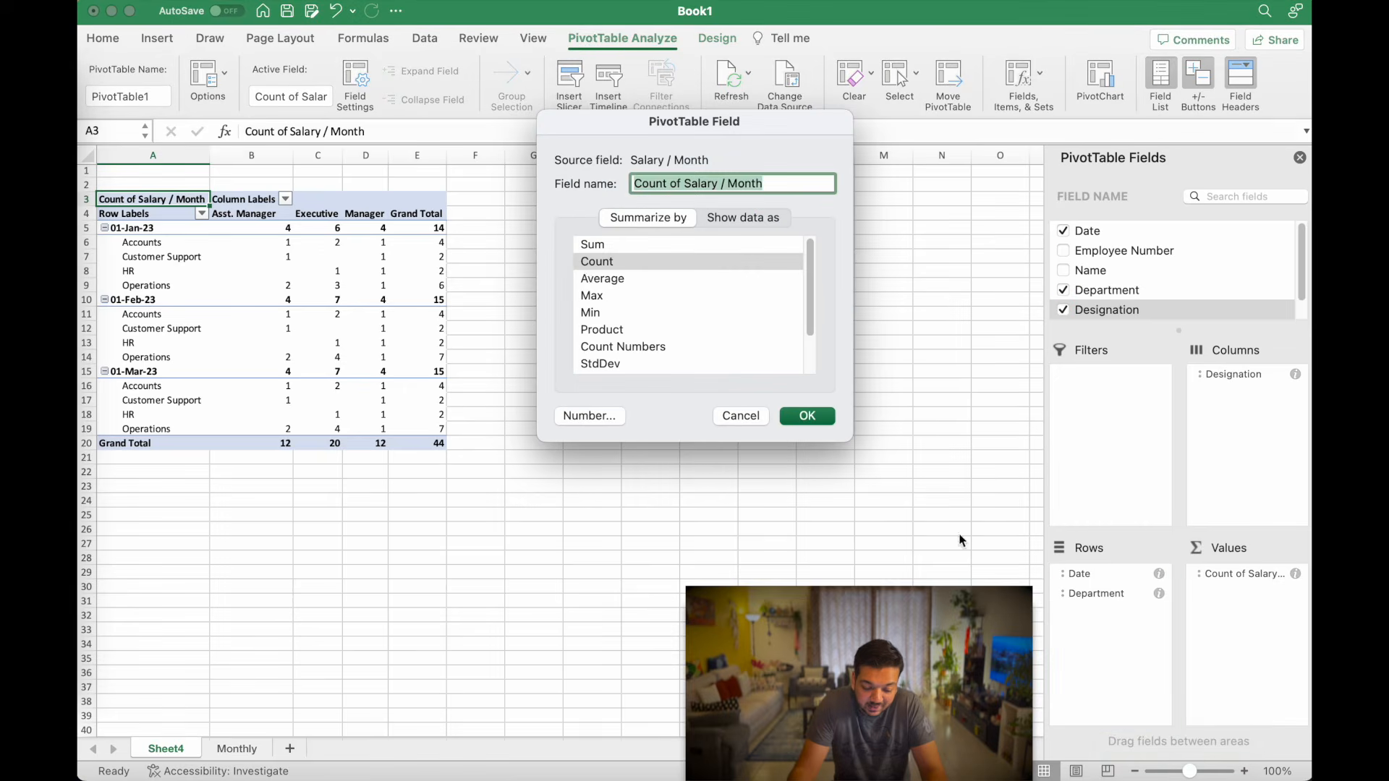
left_click(589, 279)
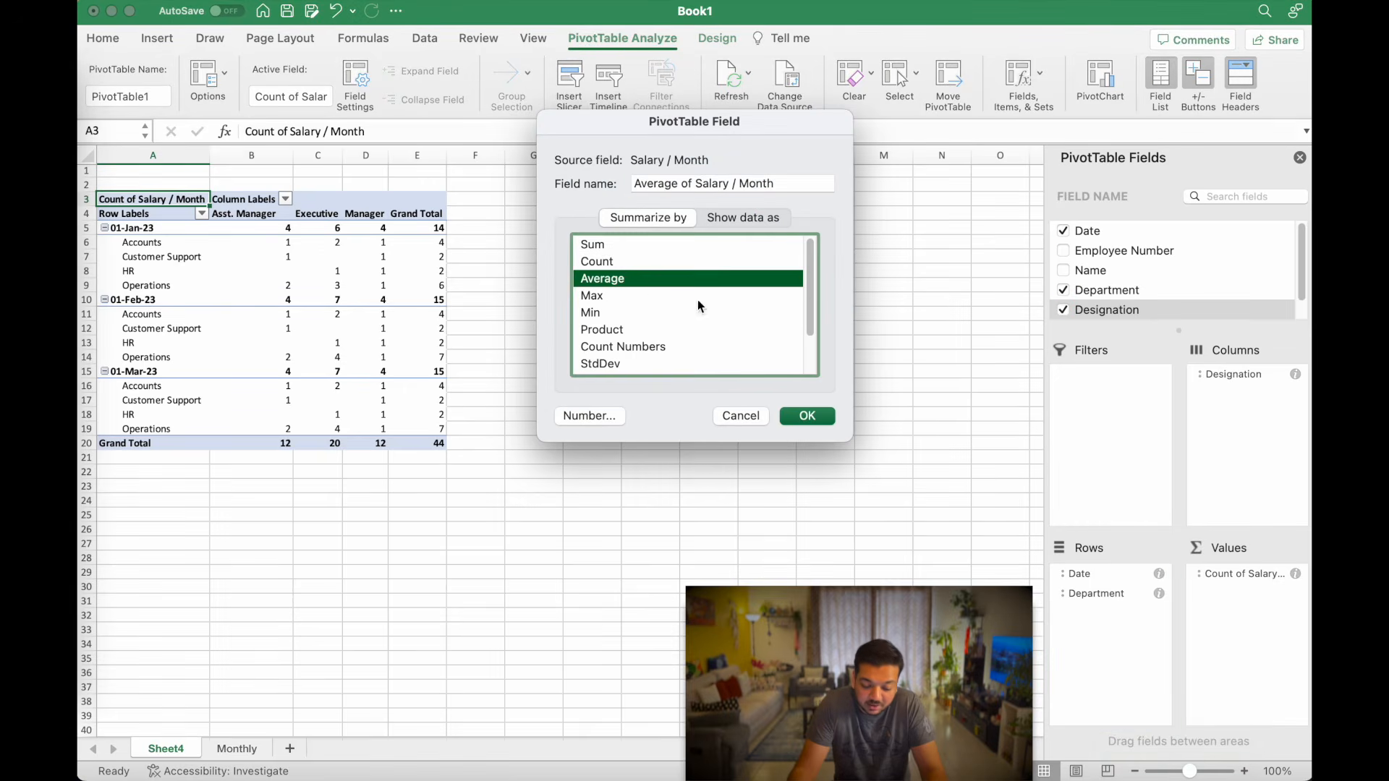
left_click(807, 417)
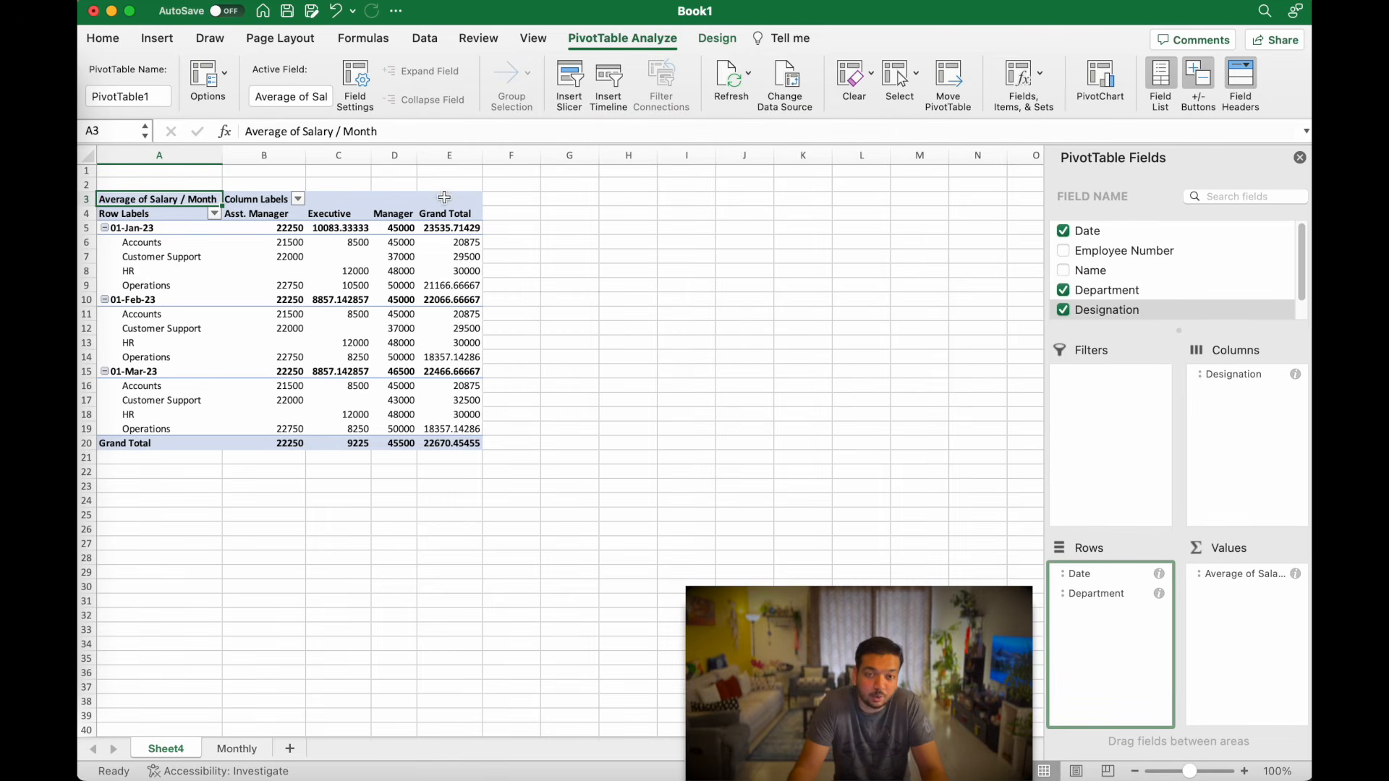
Look through the available summary functions for the Salary / Month values and set the field back to Sum.
left_click(1245, 576)
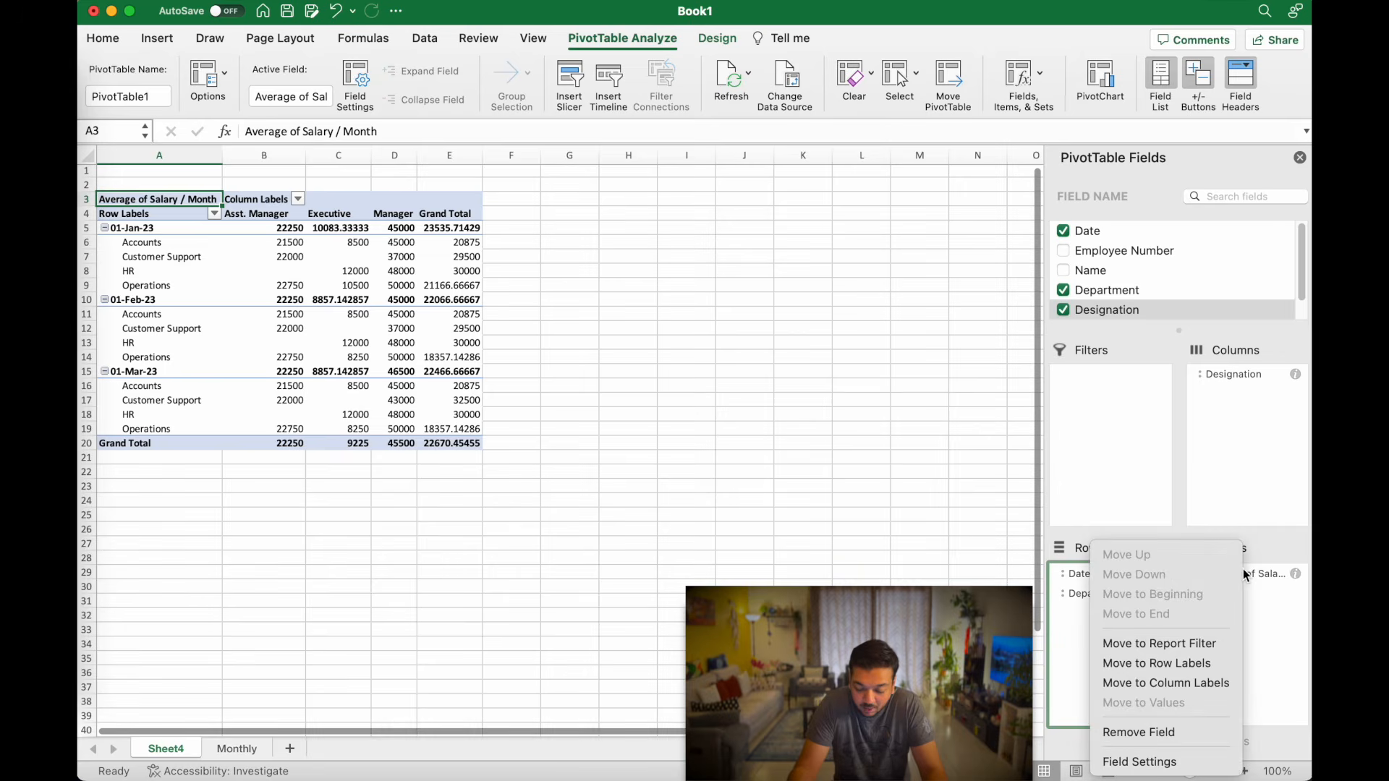
left_click(1162, 760)
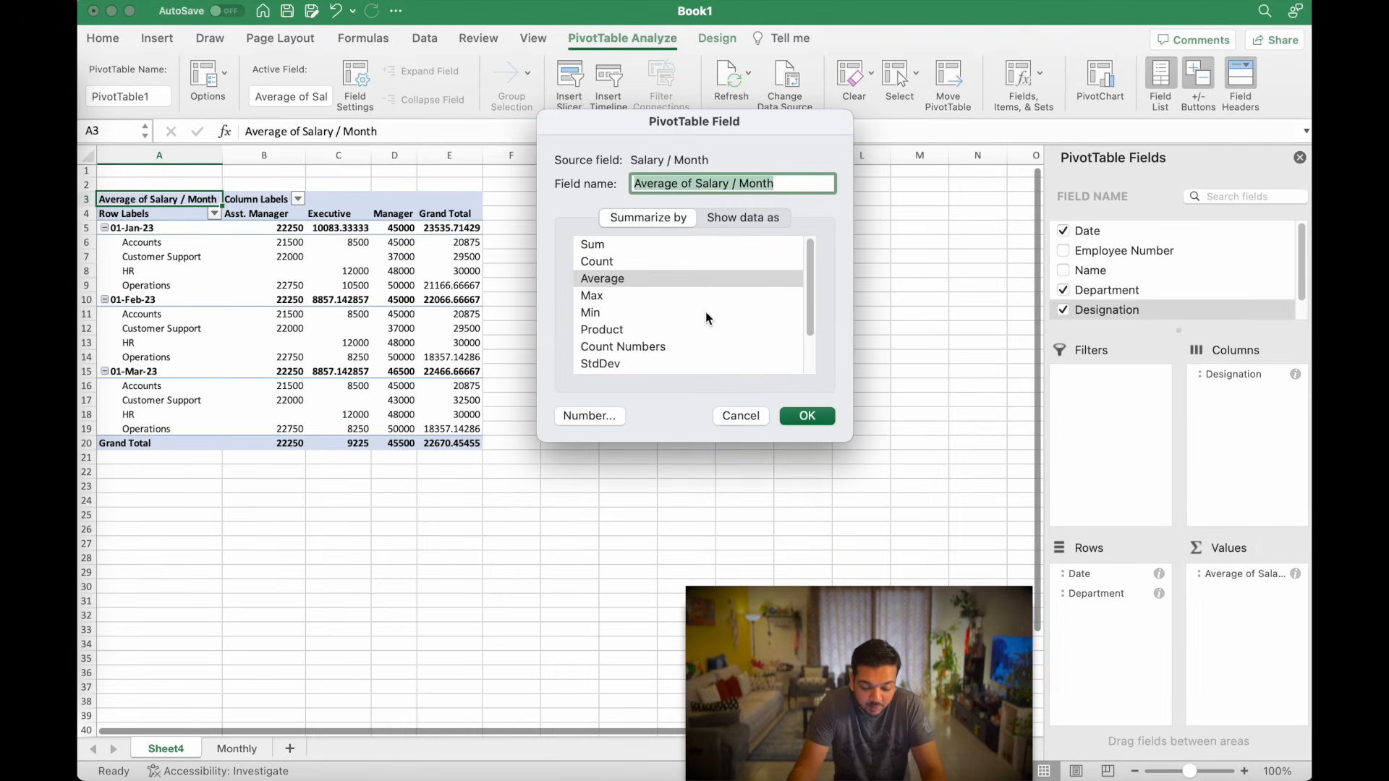
scroll(707, 320, "down", 2)
scroll(708, 320, "up", 3)
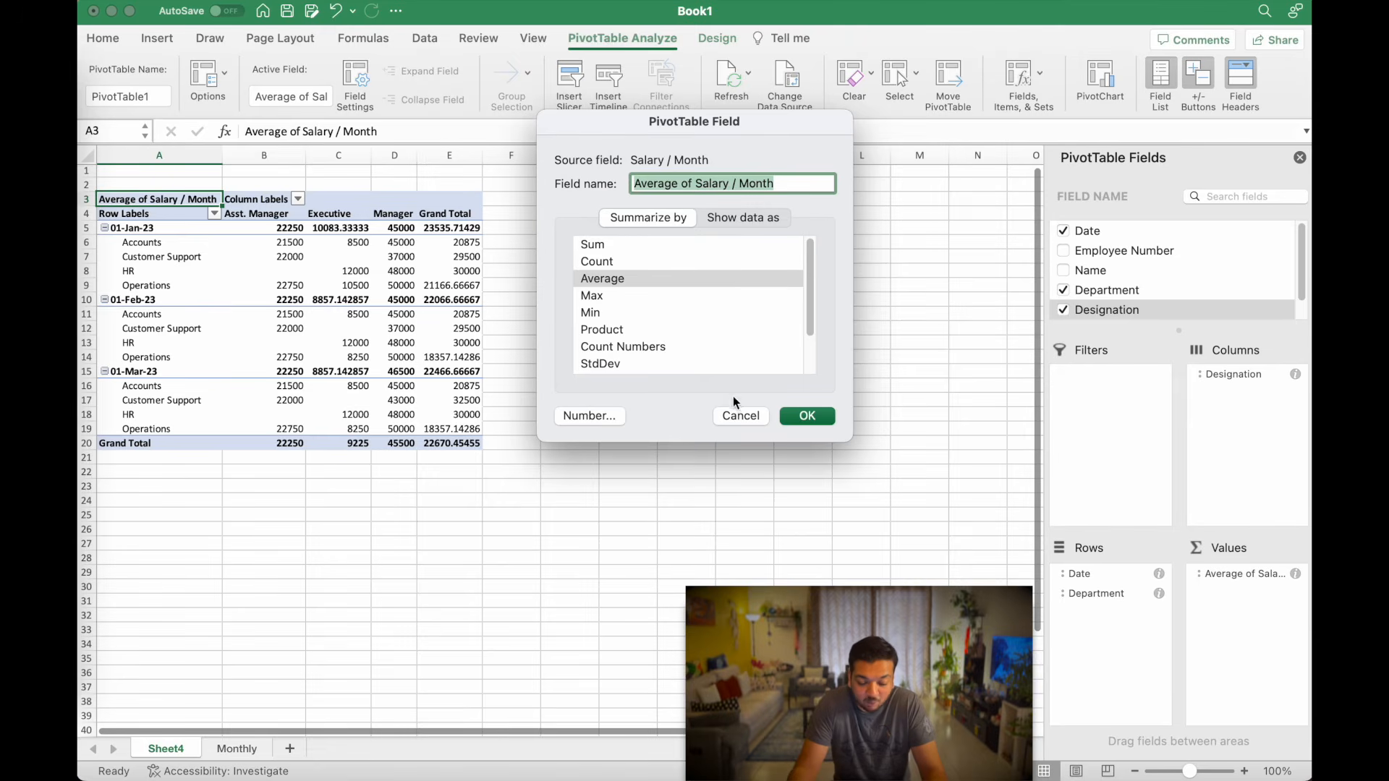
left_click(618, 245)
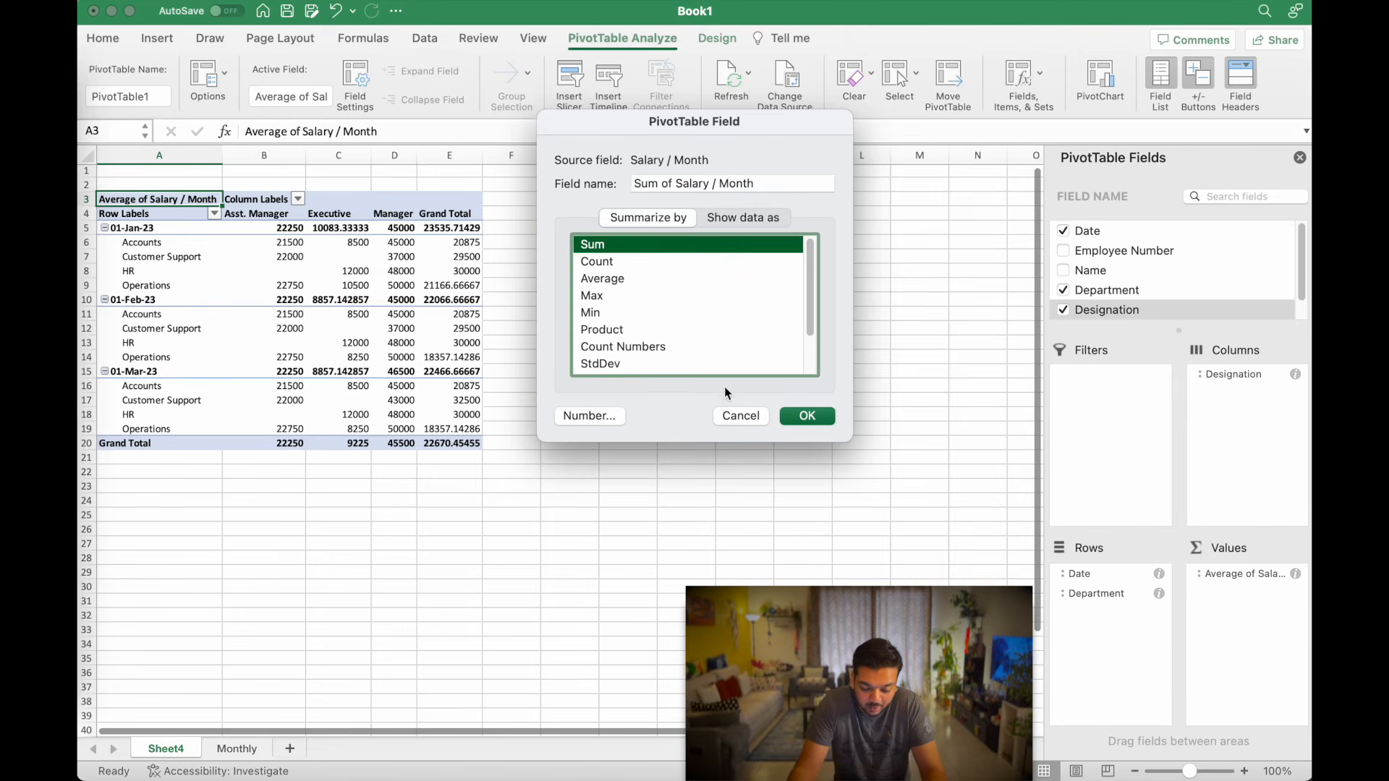
left_click(808, 416)
Apply the comma number style to columns B through E so the PivotTable salaries show thousands separators, and deselect the columns.
left_click(530, 243)
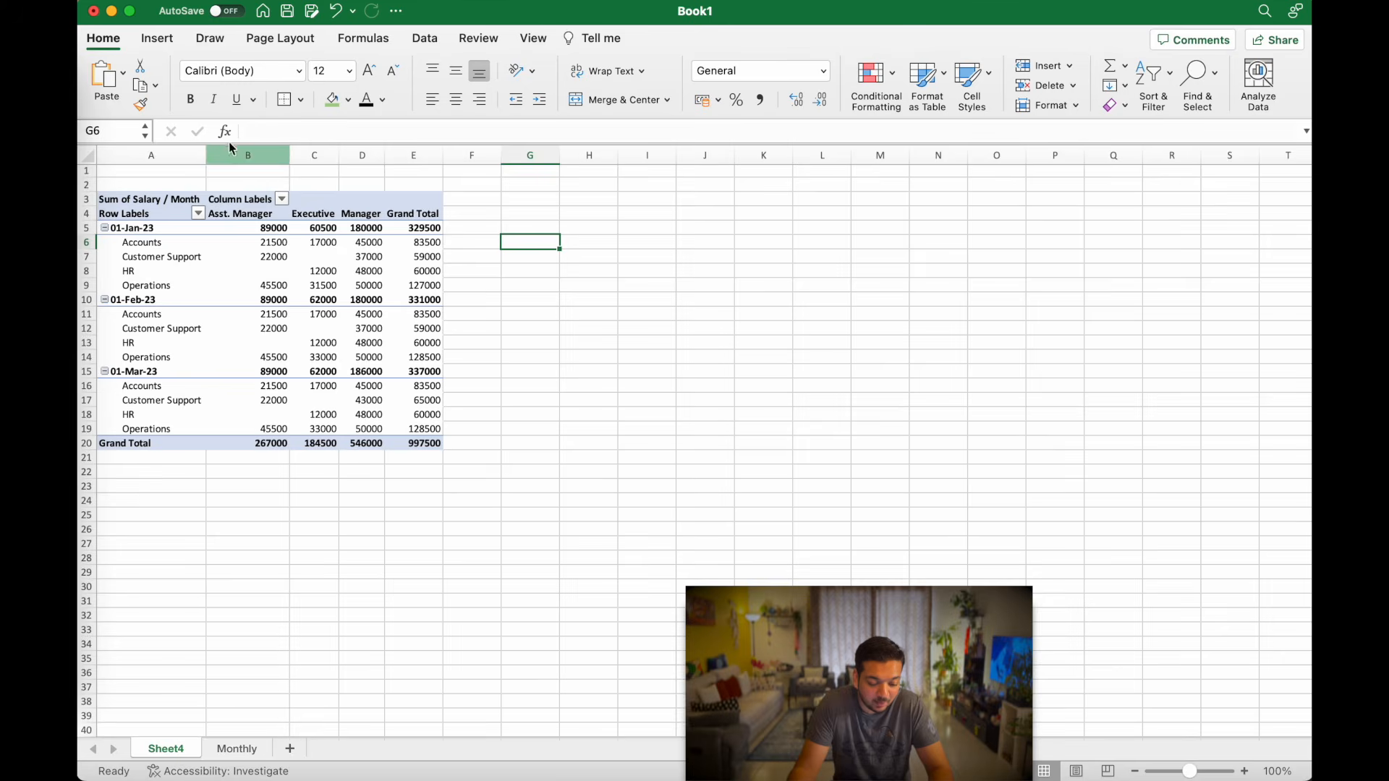
left_click_drag(245, 155, 401, 149)
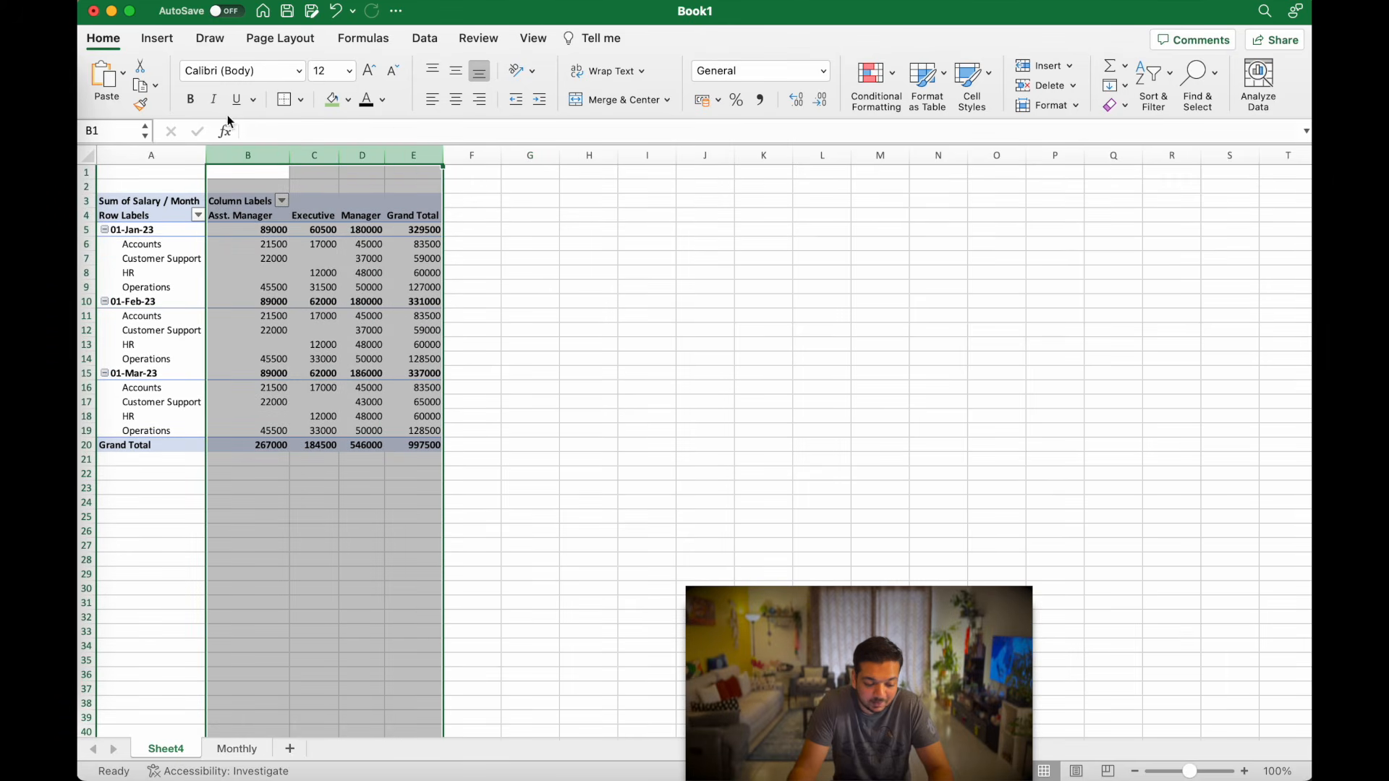
left_click(760, 99)
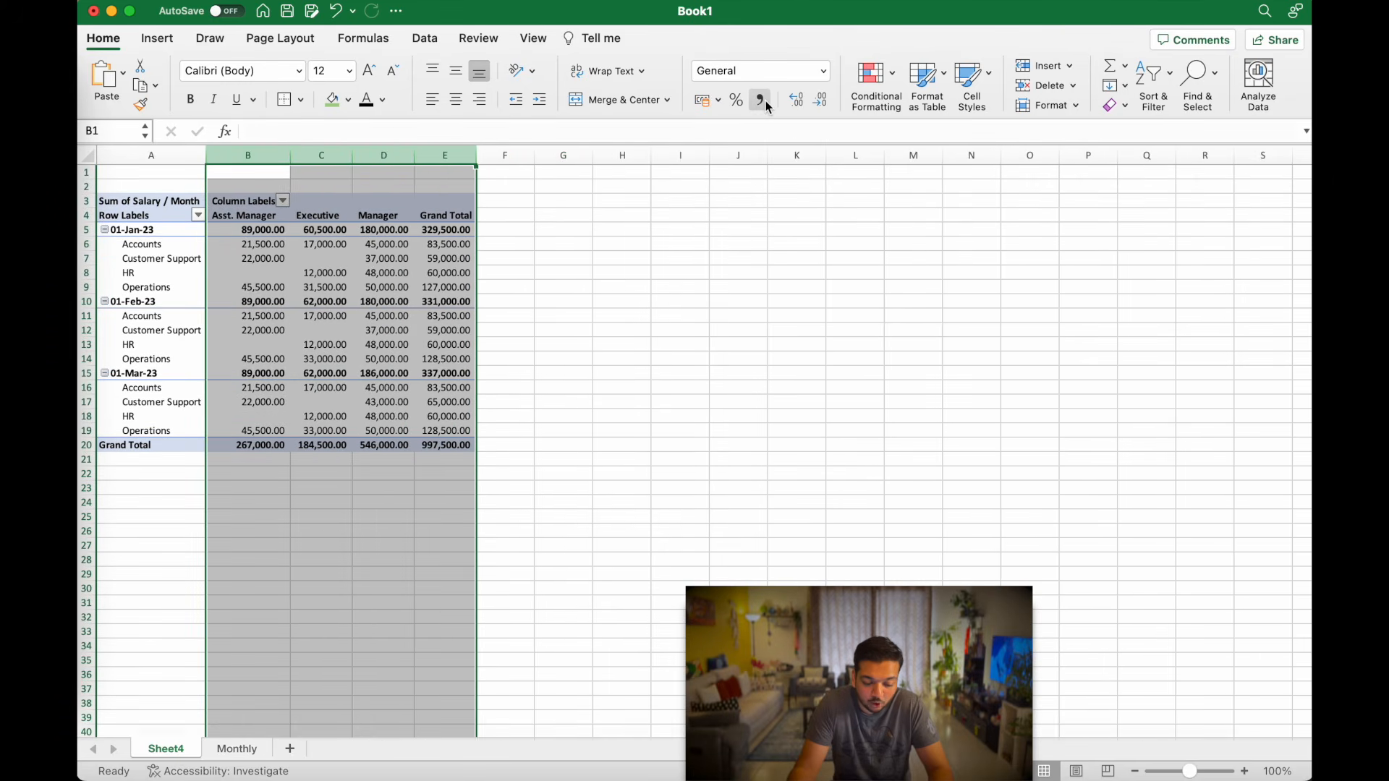
left_click_drag(571, 333, 625, 355)
left_click(625, 355)
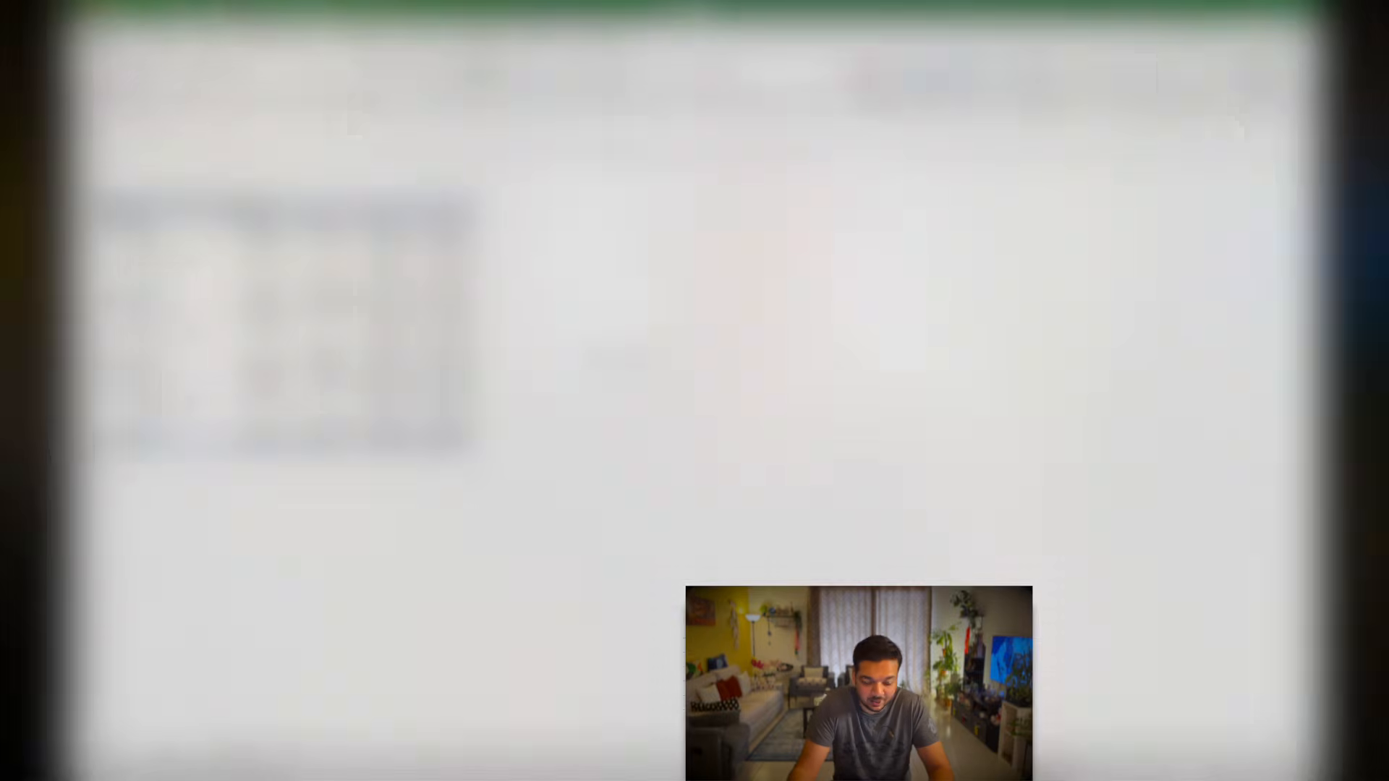